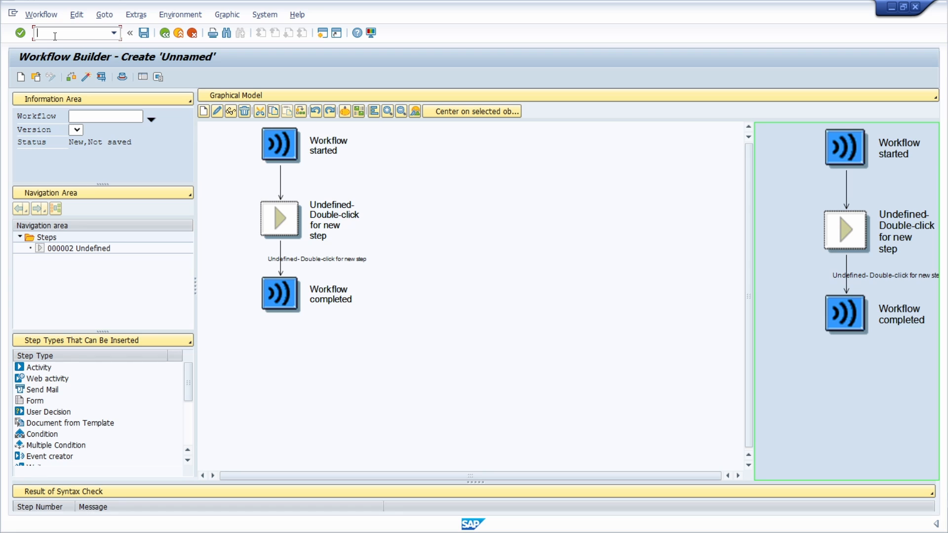
pyautogui.write('WDD')
pyautogui.click(94, 117)
pyautogui.moveTo(70, 144); pyautogui.dragTo(159, 148)
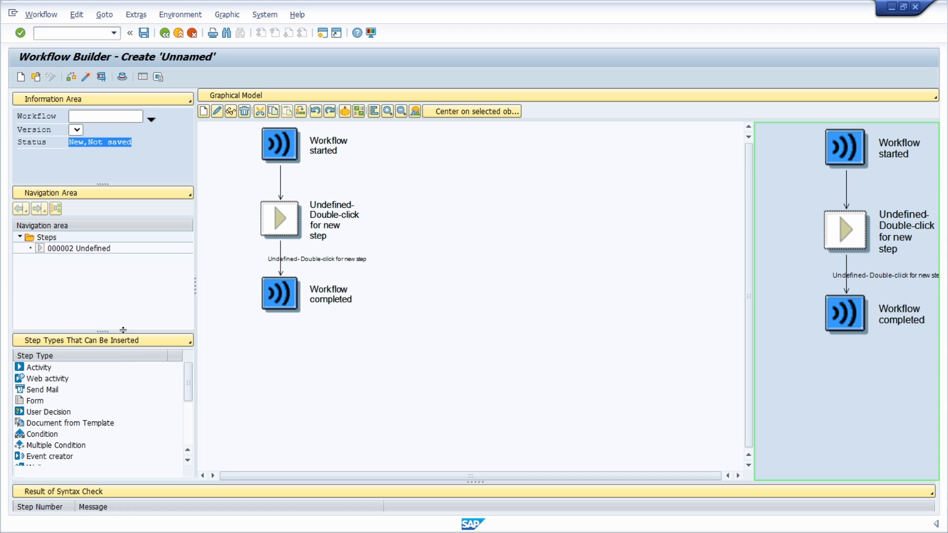
# - Enlarge the area of step types that can be inserted and look through its list
pyautogui.moveTo(124, 331); pyautogui.dragTo(129, 302)
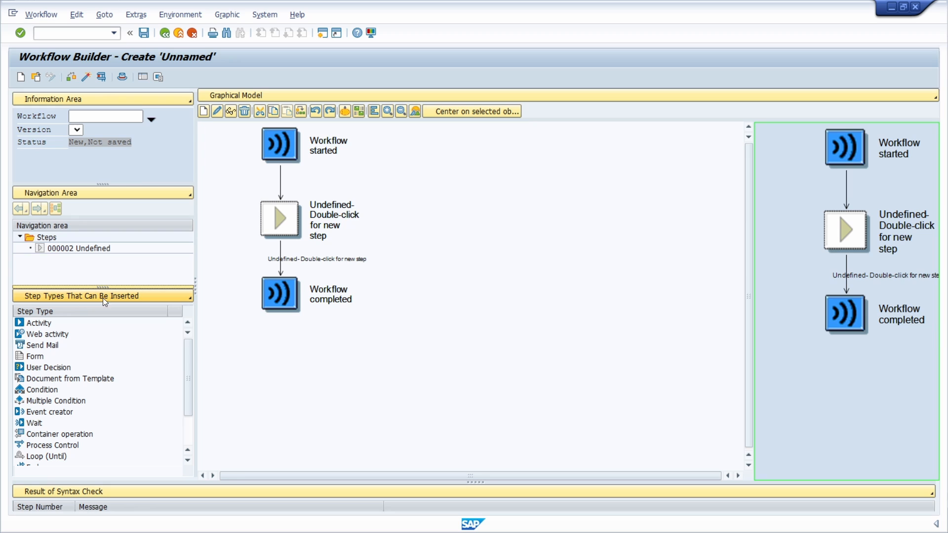
pyautogui.scroll(-2, 82, 370)
pyautogui.scroll(2, 63, 413)
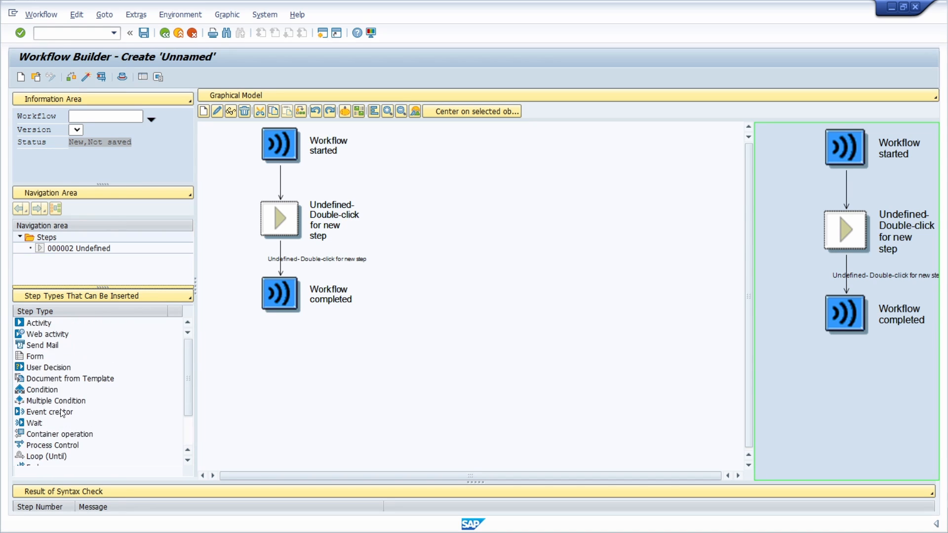
# - Look through the Workflow Container, My Workflows and Tasks, Document Templates and Workflow Wizards views, and return to the insertable step types
pyautogui.click(186, 297)
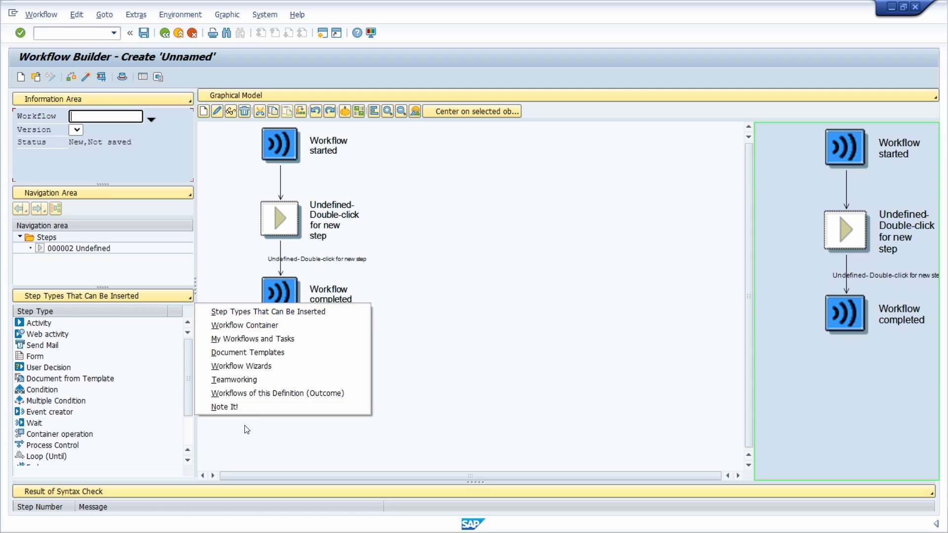
pyautogui.click(233, 331)
pyautogui.click(69, 294)
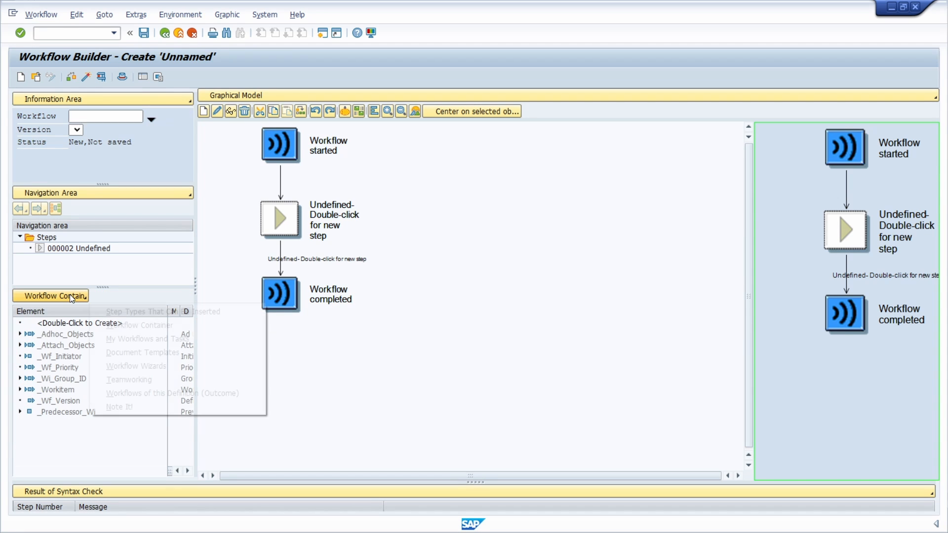
pyautogui.click(172, 341)
pyautogui.click(101, 297)
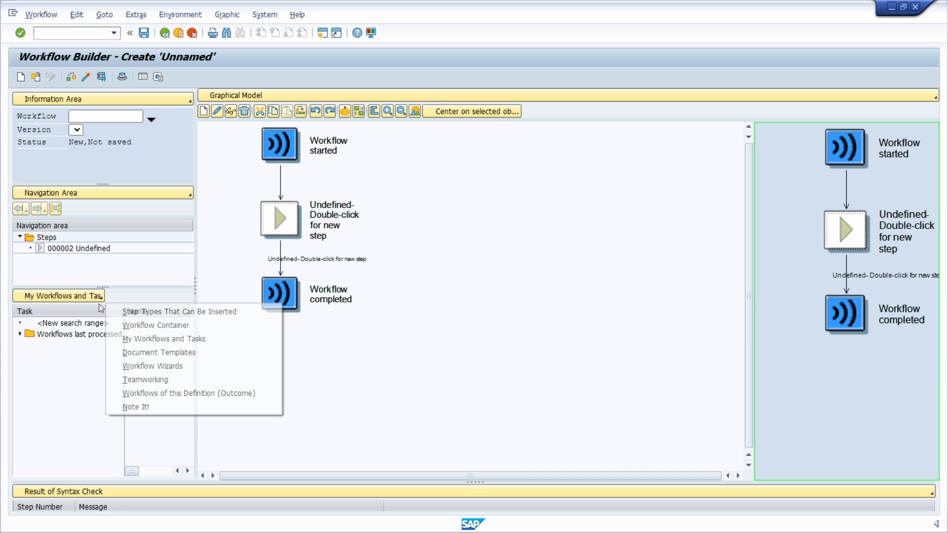
pyautogui.click(147, 353)
pyautogui.click(91, 297)
pyautogui.click(157, 366)
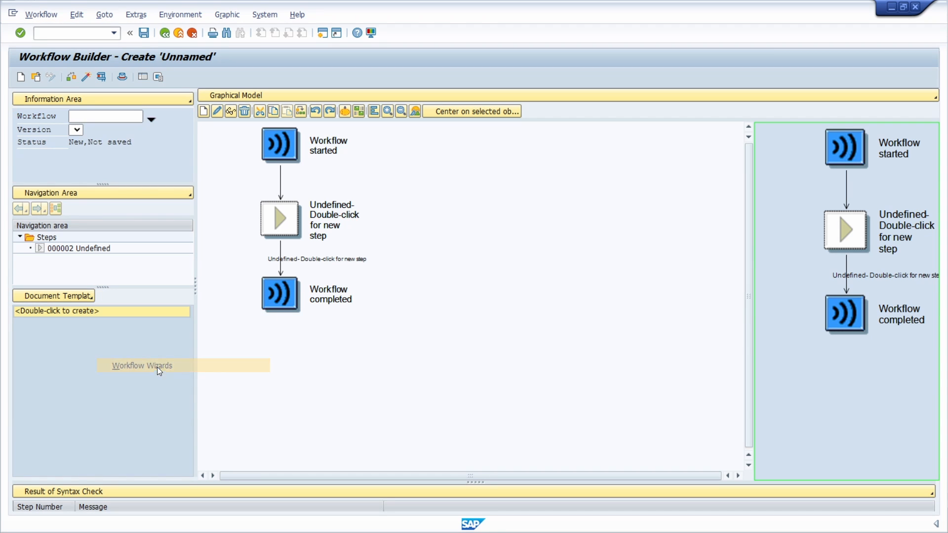
pyautogui.click(76, 296)
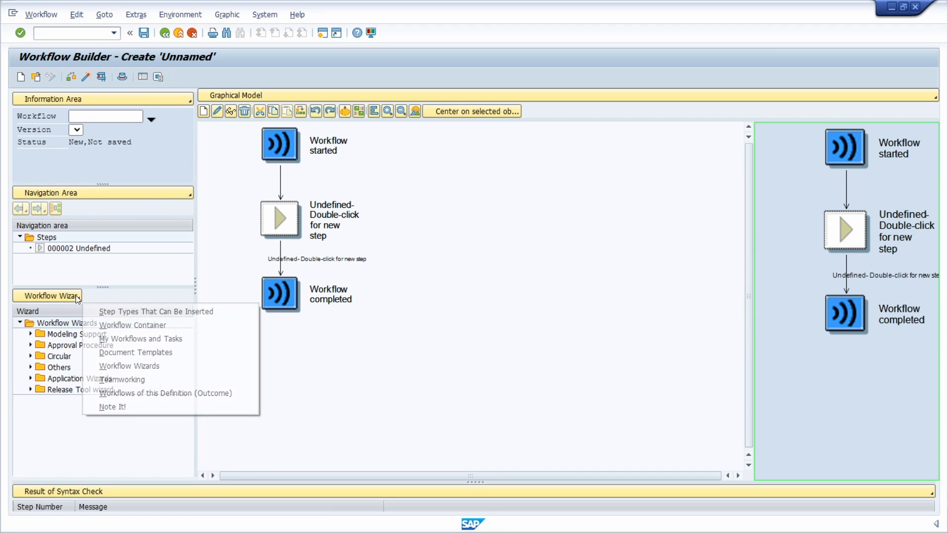
pyautogui.click(120, 309)
# - Display the Workflow Container with its area widened for the element descriptions, and enlarge the Result of Syntax Check area
pyautogui.click(114, 298)
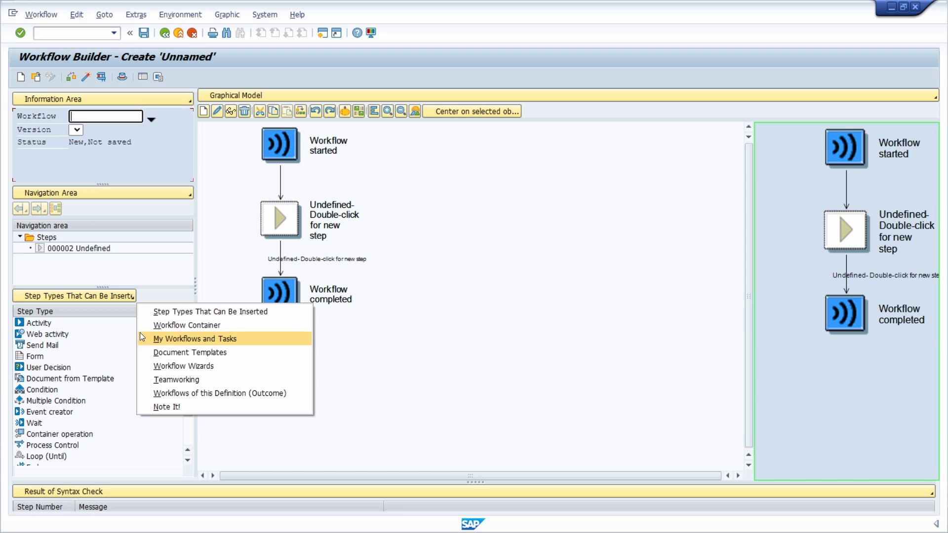
pyautogui.click(167, 326)
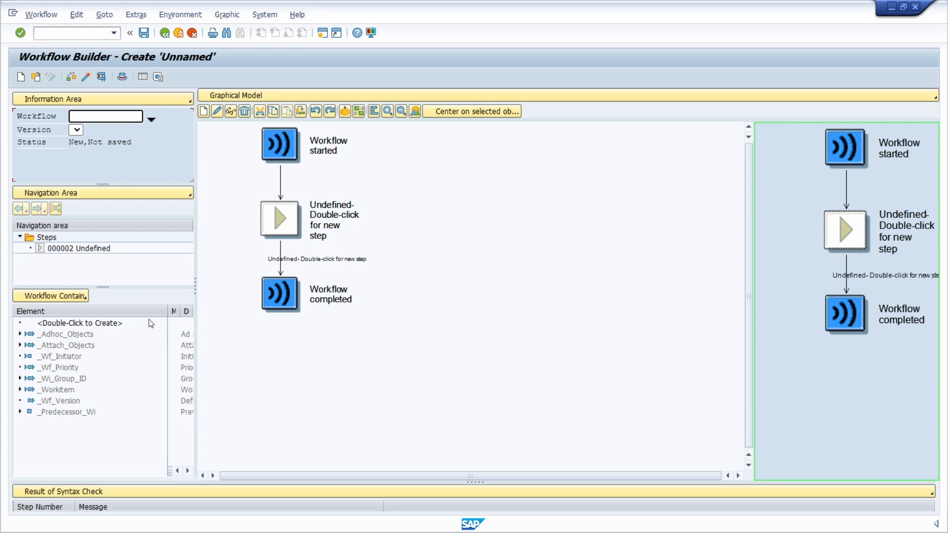
pyautogui.moveTo(195, 287); pyautogui.dragTo(280, 287)
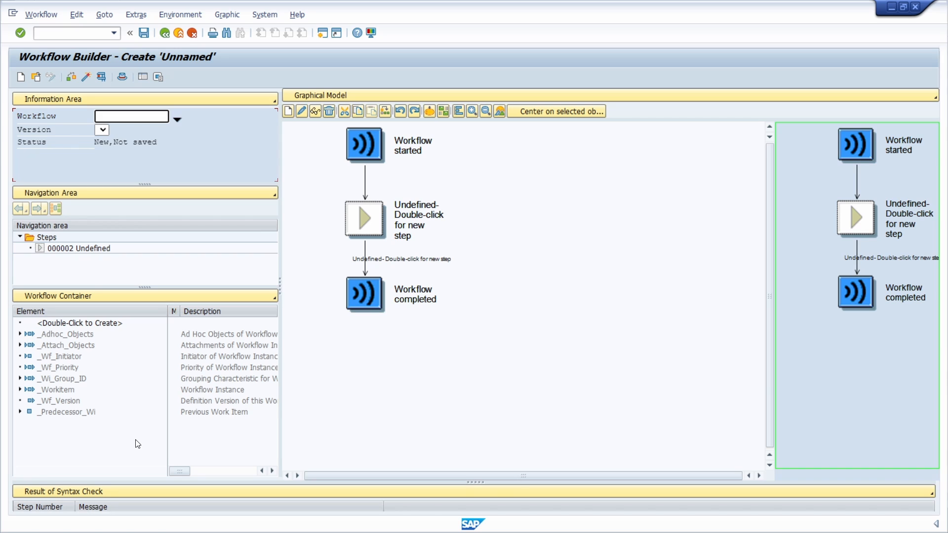
pyautogui.moveTo(406, 483); pyautogui.dragTo(402, 434)
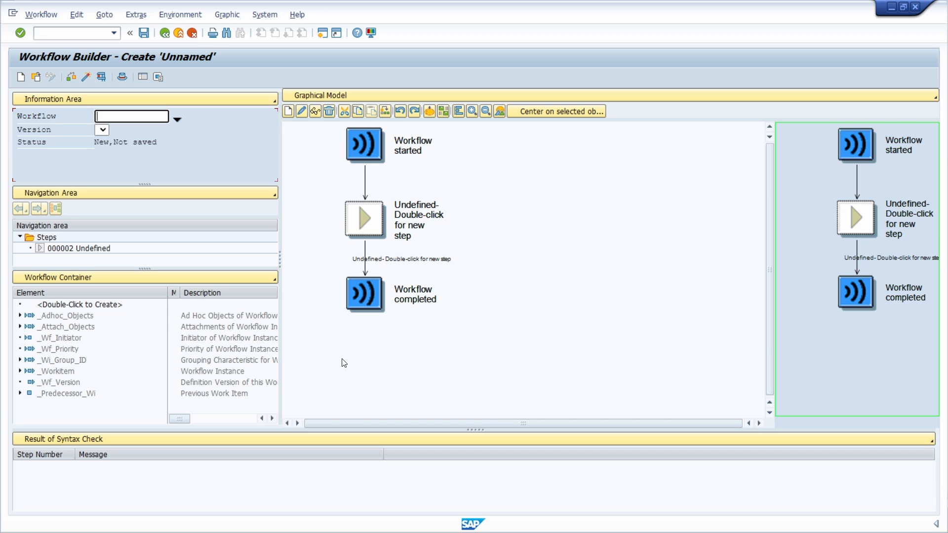
# - Examine sections of the graphical model at different magnifications and fit the complete workflow into view
pyautogui.click(330, 379)
pyautogui.moveTo(778, 217); pyautogui.dragTo(659, 225)
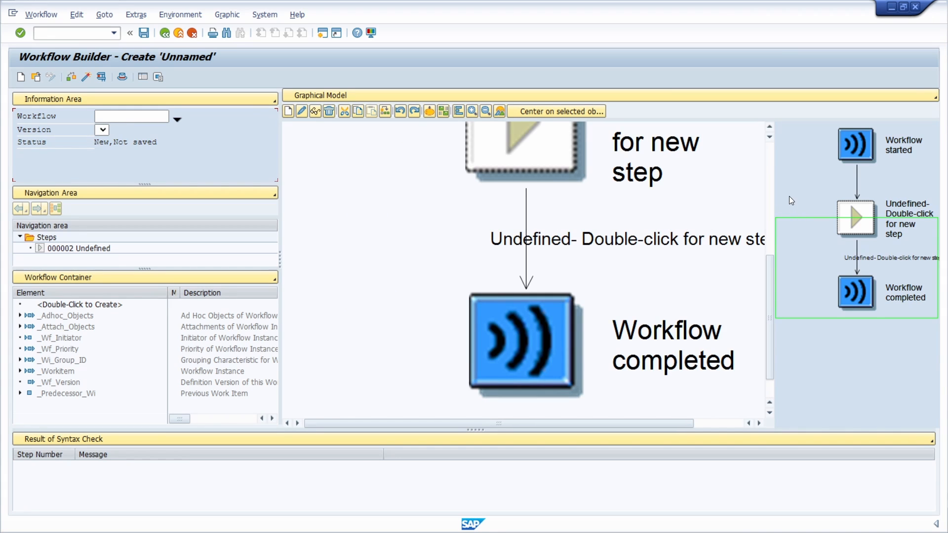
pyautogui.moveTo(818, 232); pyautogui.dragTo(816, 173)
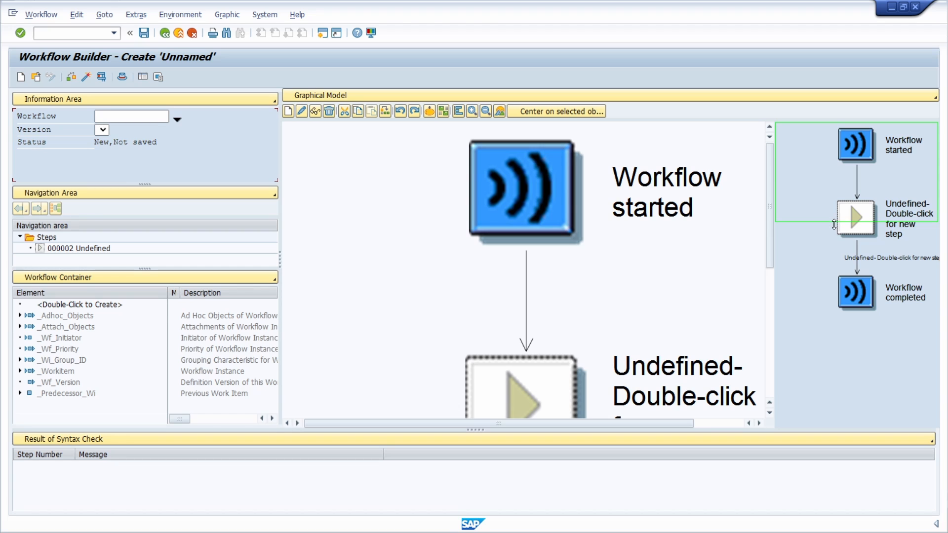
pyautogui.click(485, 112)
pyautogui.click(486, 112)
pyautogui.click(486, 112)
pyautogui.click(486, 113)
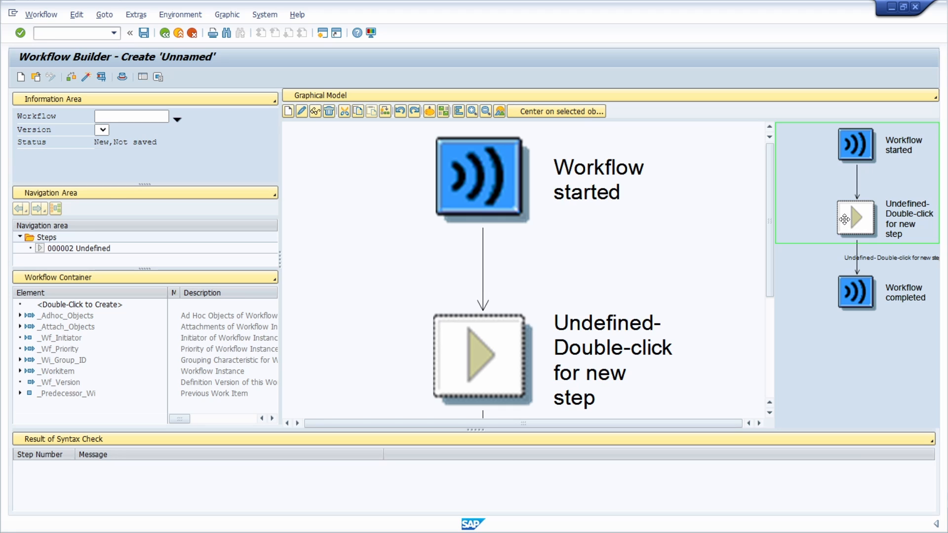
pyautogui.moveTo(837, 243); pyautogui.dragTo(846, 316)
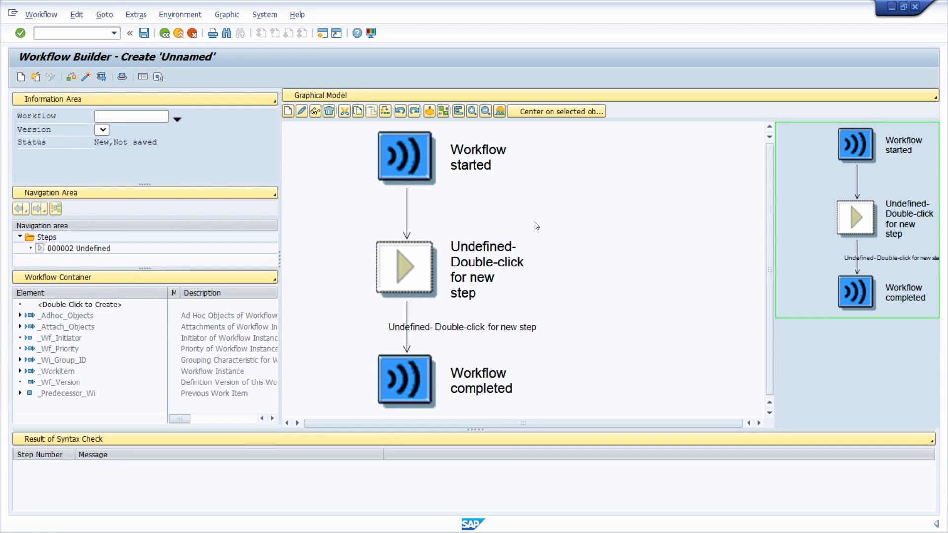
# - Start a new workflow container element PR_EMPLOYEE with the name pr_emyployee and the short description Procurement Emyployee
pyautogui.click(80, 308)
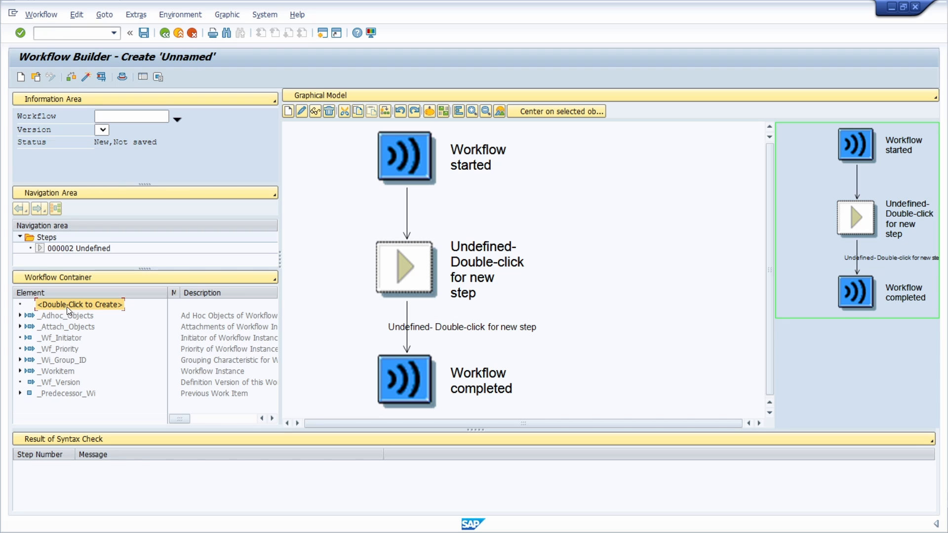
pyautogui.click(263, 280)
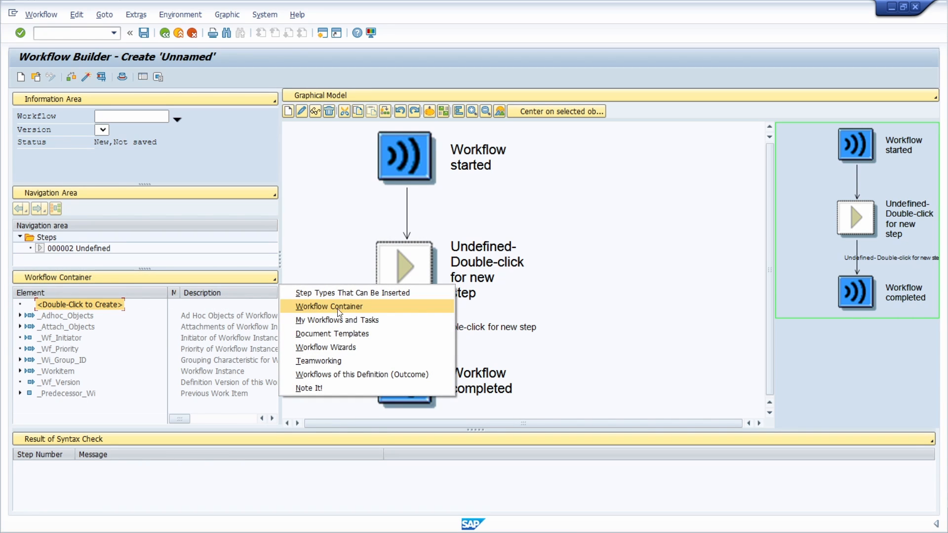
pyautogui.click(83, 306)
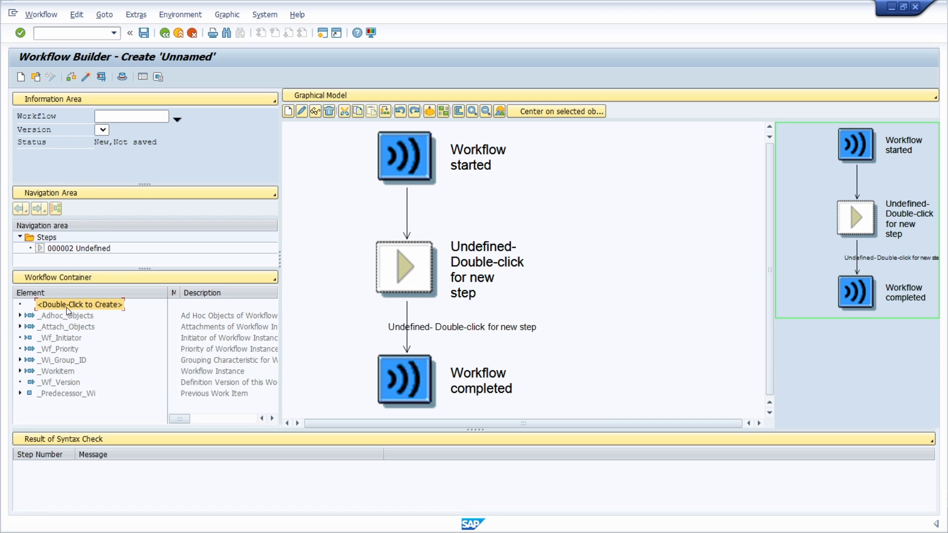
pyautogui.doubleClick(99, 306)
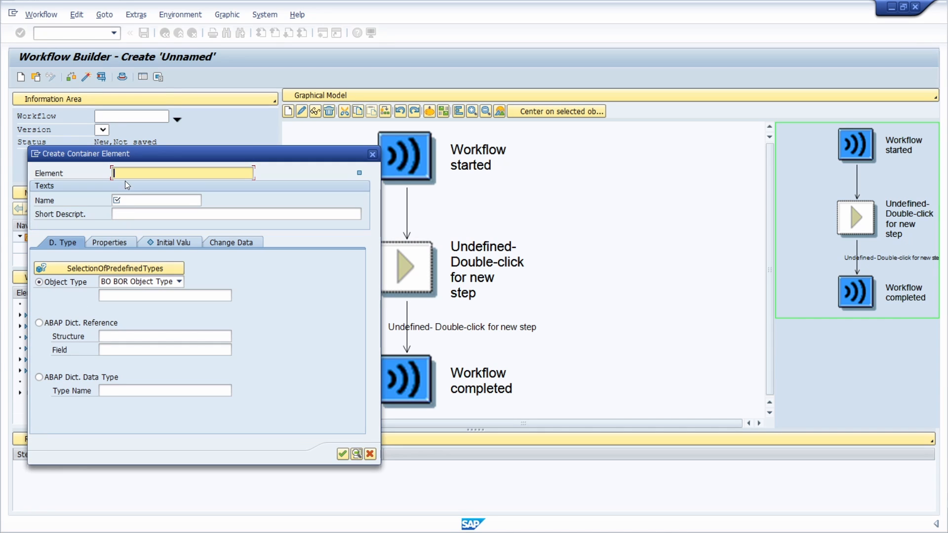
pyautogui.moveTo(162, 159); pyautogui.dragTo(235, 159)
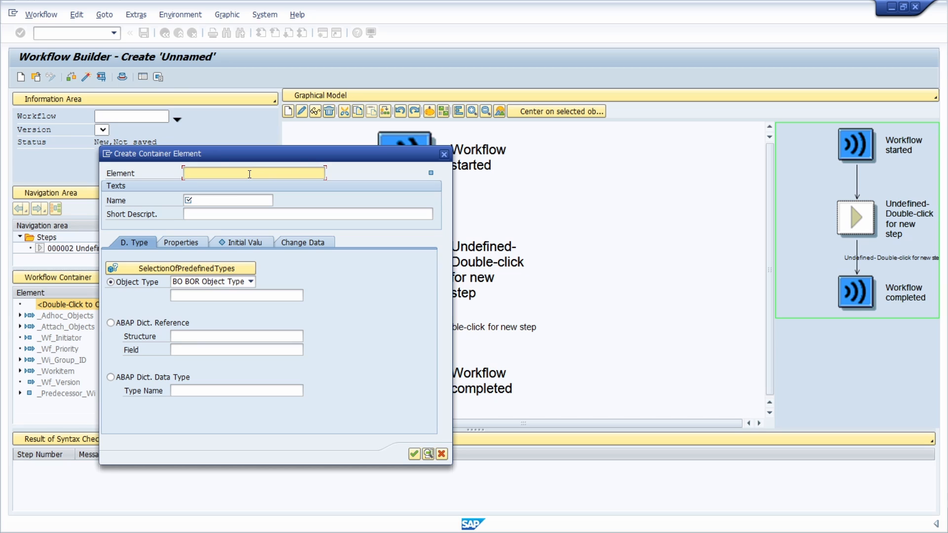
pyautogui.write('PR_EMPLOYEE')
pyautogui.click(225, 199)
pyautogui.write('pr_em')
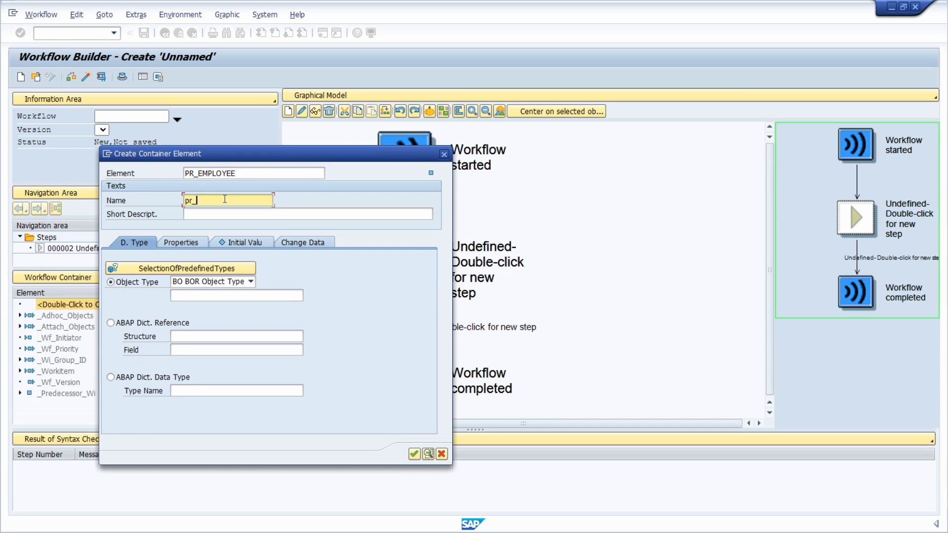
pyautogui.write('yployee')
pyautogui.click(223, 216)
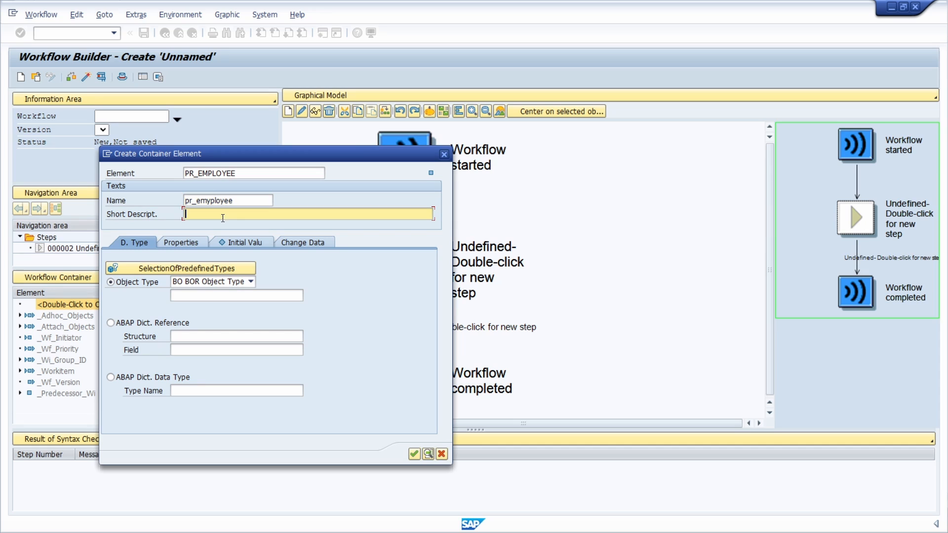
pyautogui.write('Procurement Emyployee')
# - Set the element's data type to ABAP Dict. Data Type with the type name SWP_AGENT
pyautogui.click(235, 281)
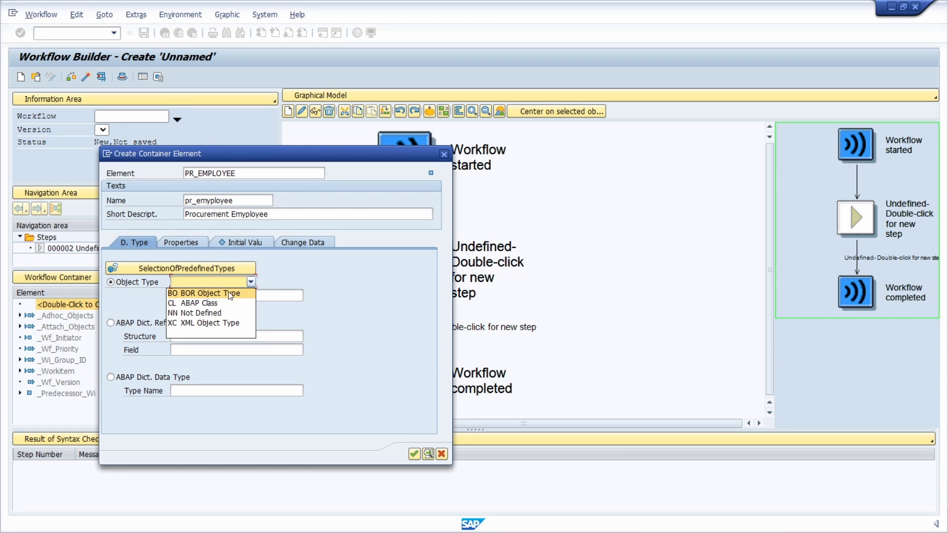
pyautogui.click(309, 277)
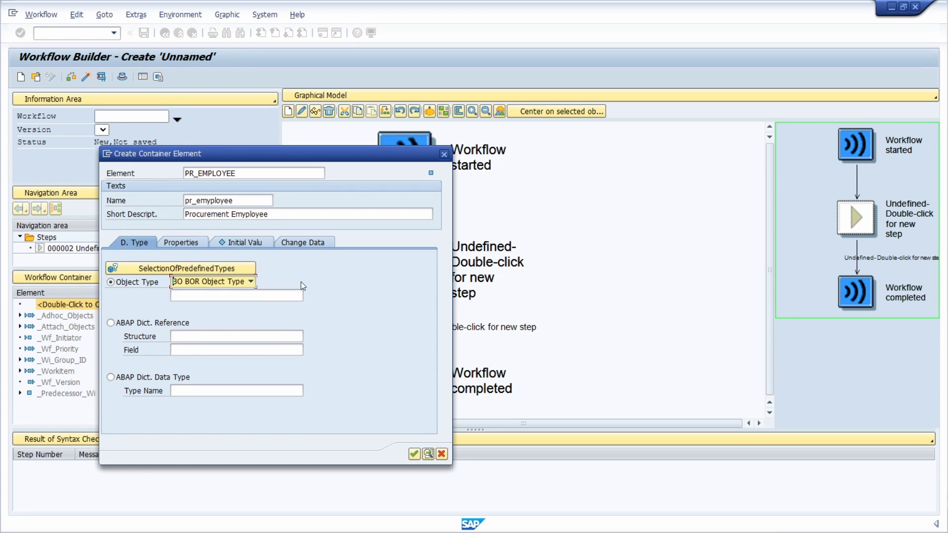
pyautogui.click(130, 324)
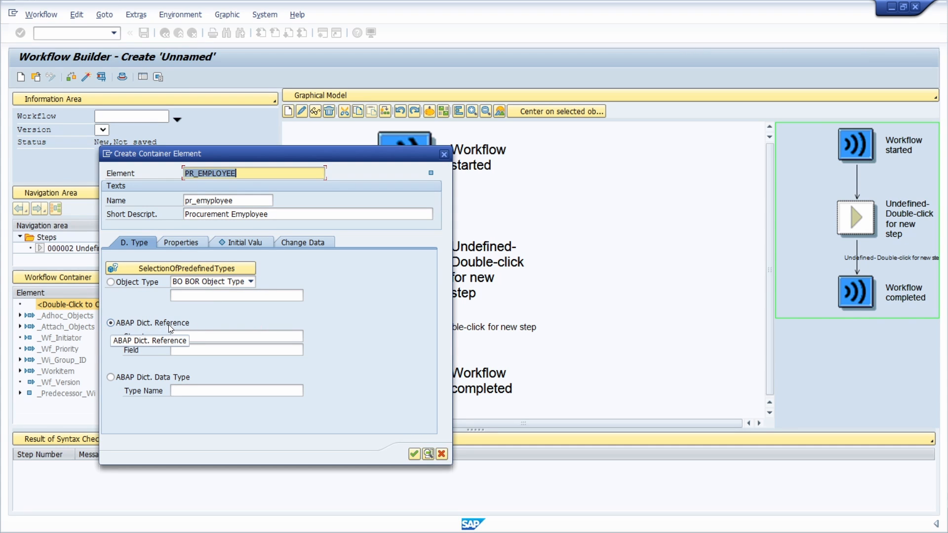
pyautogui.click(113, 378)
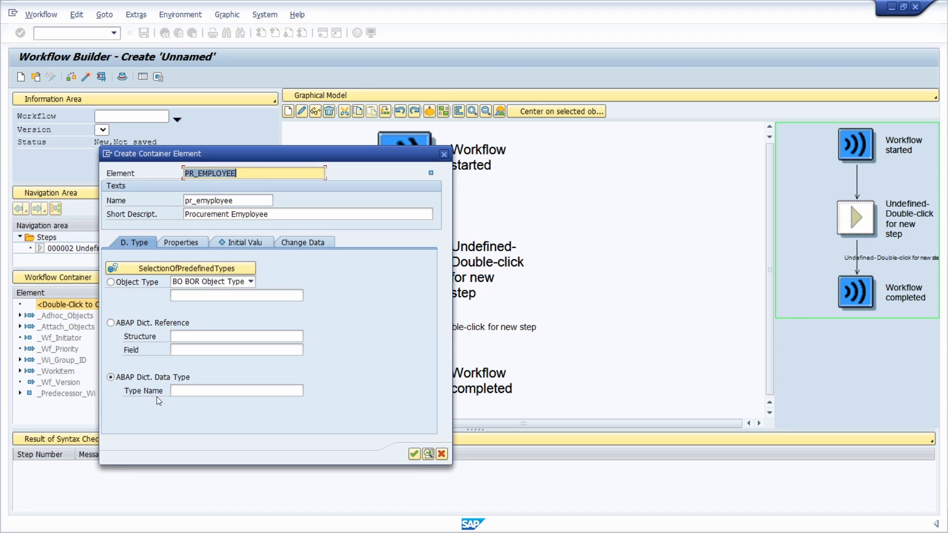
pyautogui.click(210, 391)
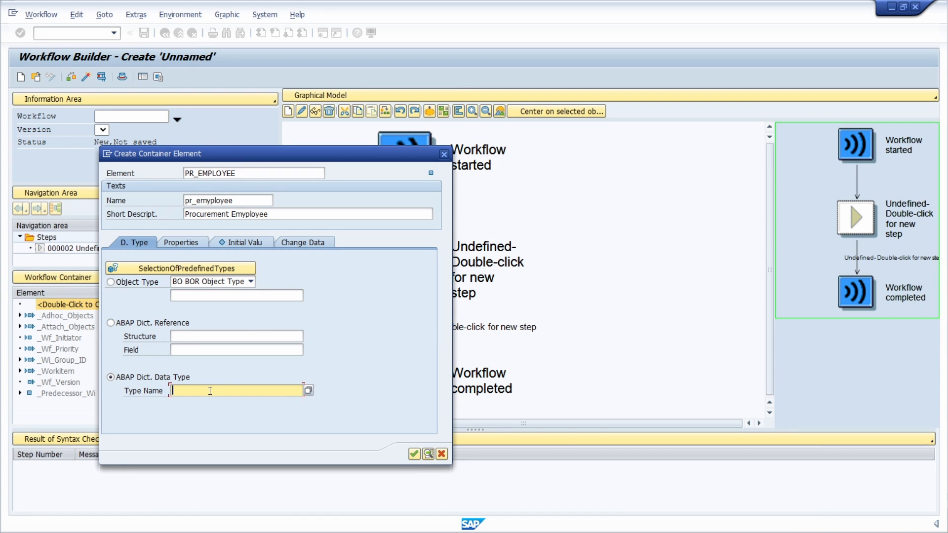
pyautogui.write('S')
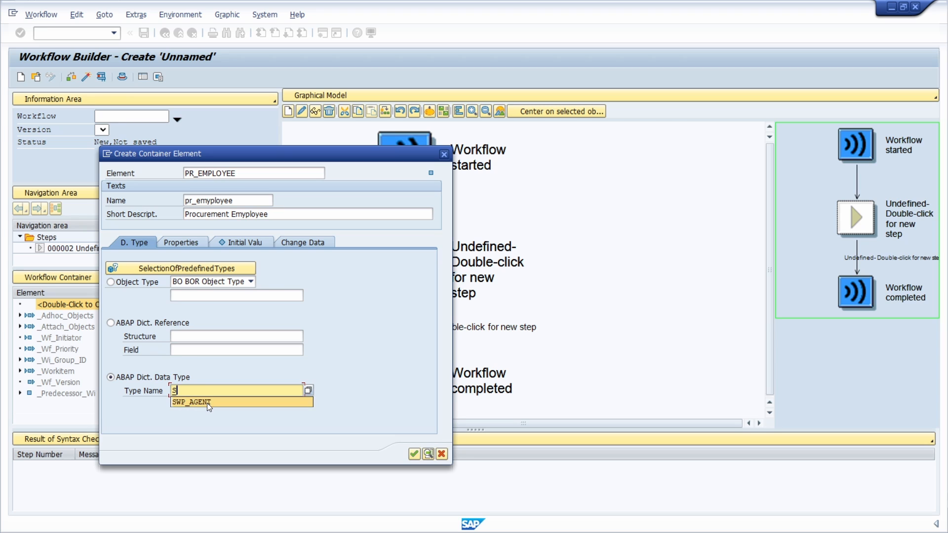
pyautogui.click(207, 403)
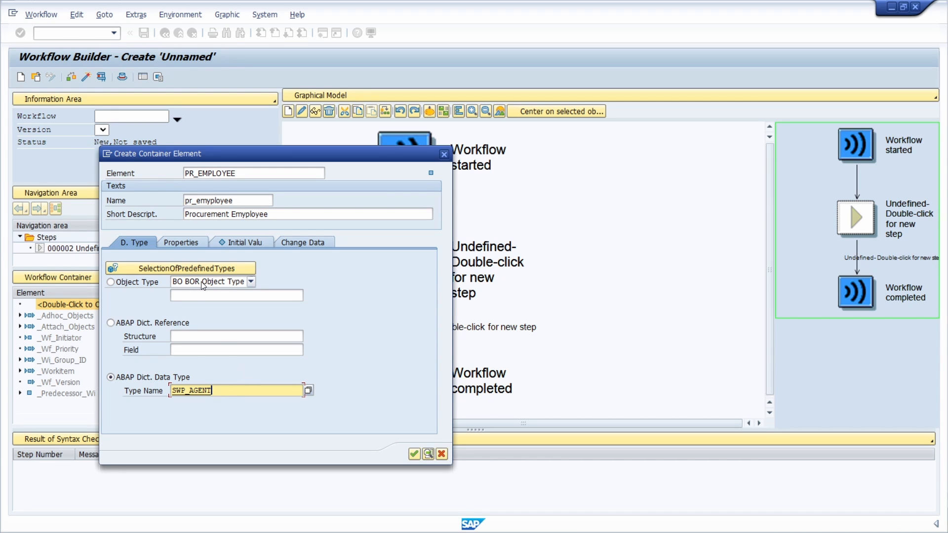
# - Make the element an import and export parameter, check its initial value and change data, and confirm its creation
pyautogui.click(181, 242)
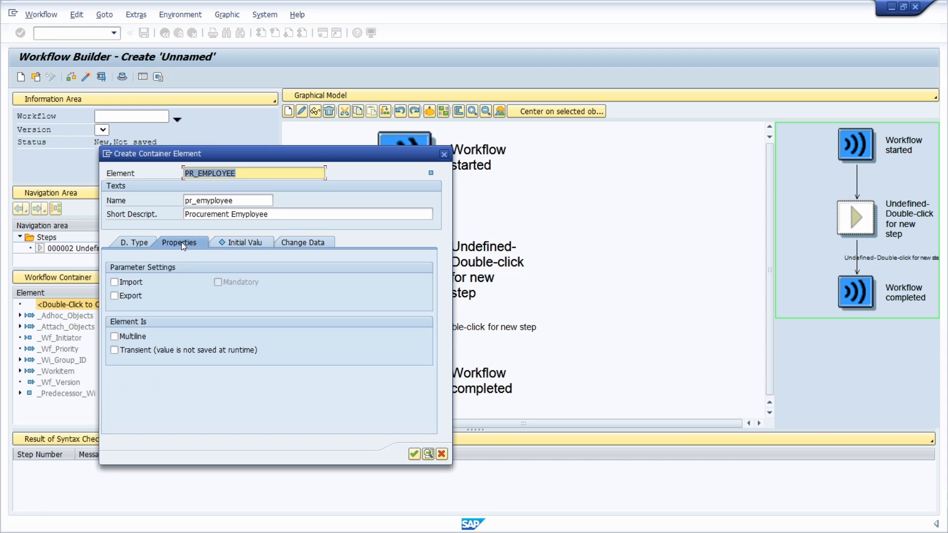
pyautogui.click(116, 282)
pyautogui.click(117, 295)
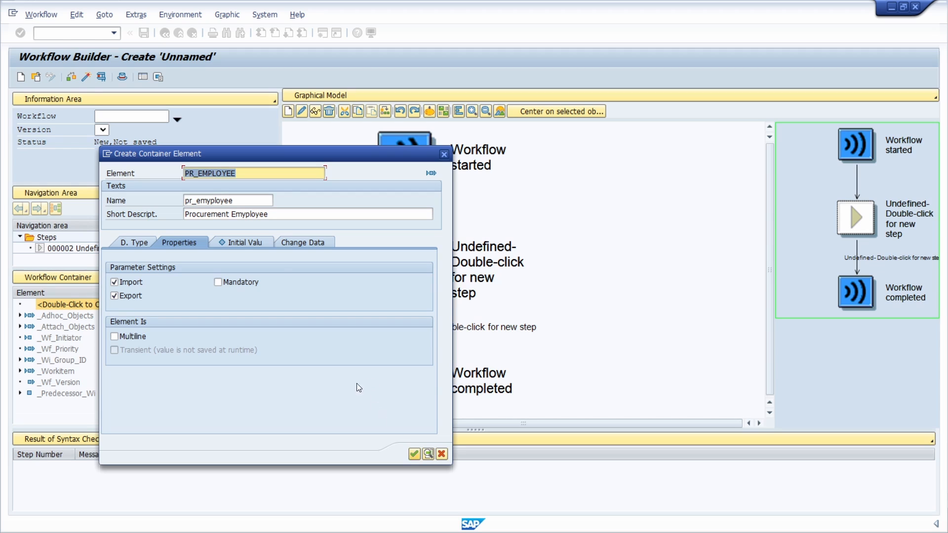
pyautogui.click(241, 245)
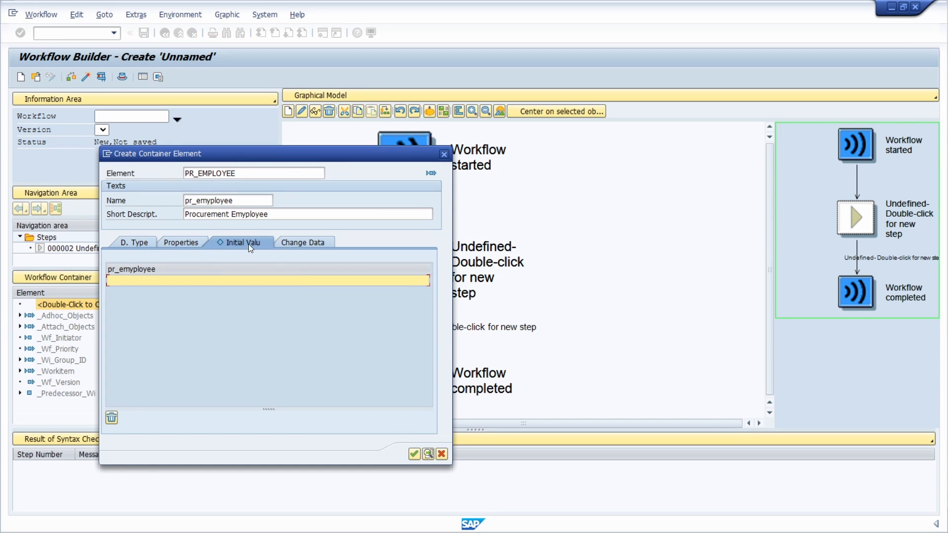
pyautogui.click(307, 241)
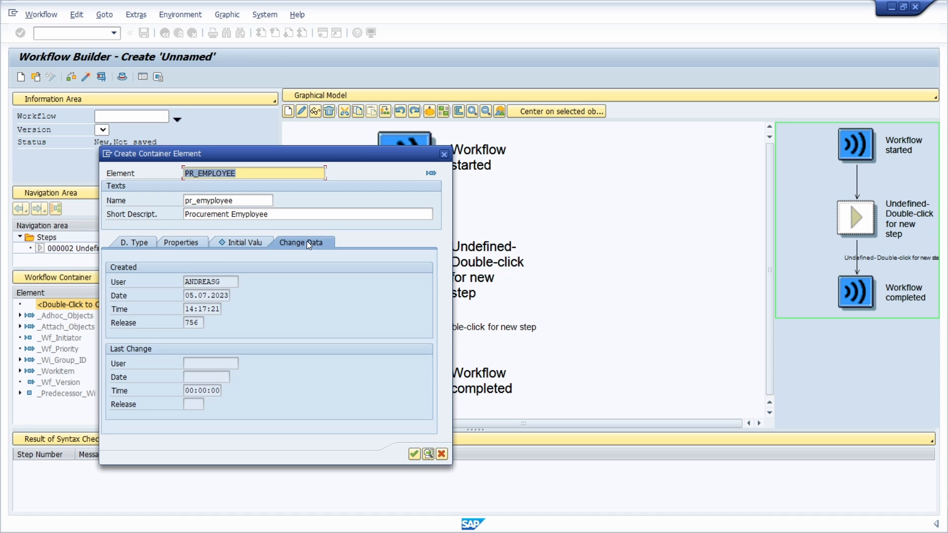
pyautogui.click(413, 455)
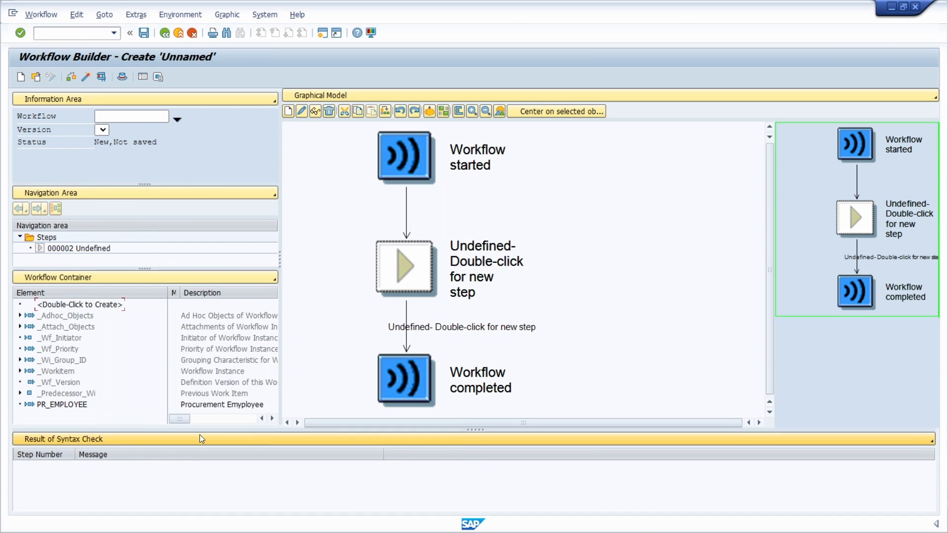
# - Review the data type definition of the PR_EMPLOYEE container element and confirm it
pyautogui.click(58, 406)
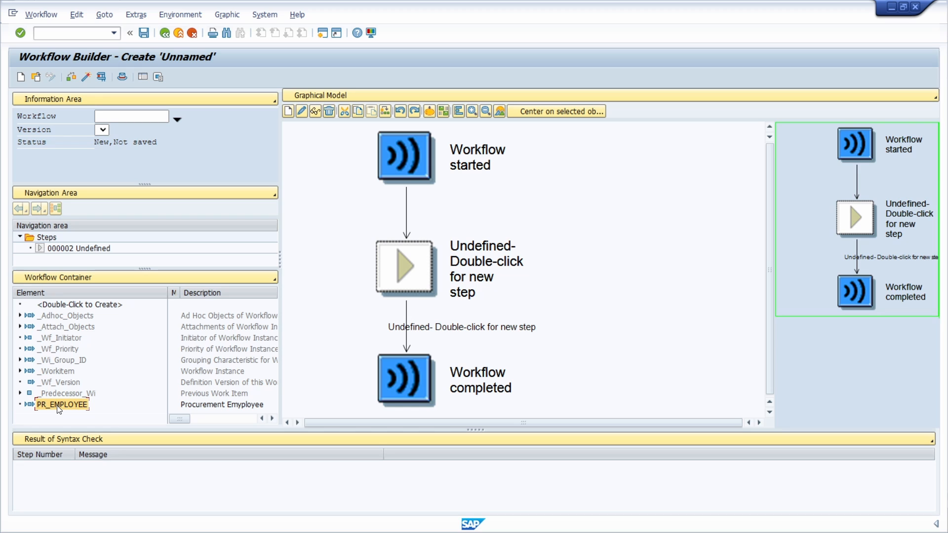
pyautogui.doubleClick(59, 406)
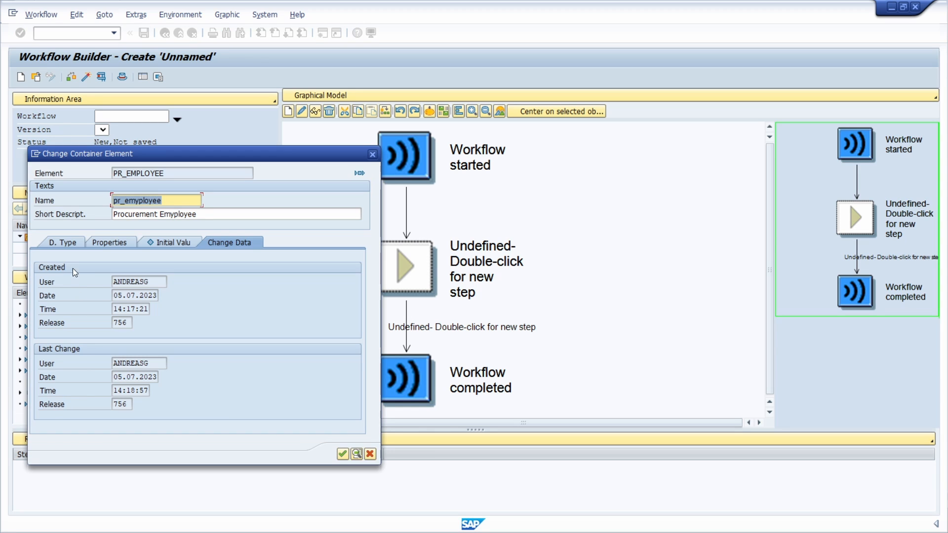
pyautogui.click(74, 243)
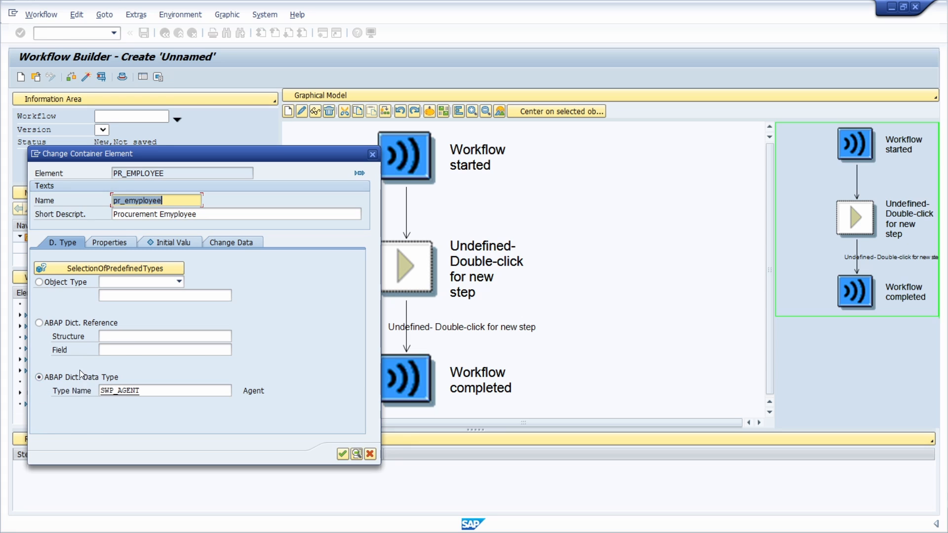
pyautogui.click(342, 455)
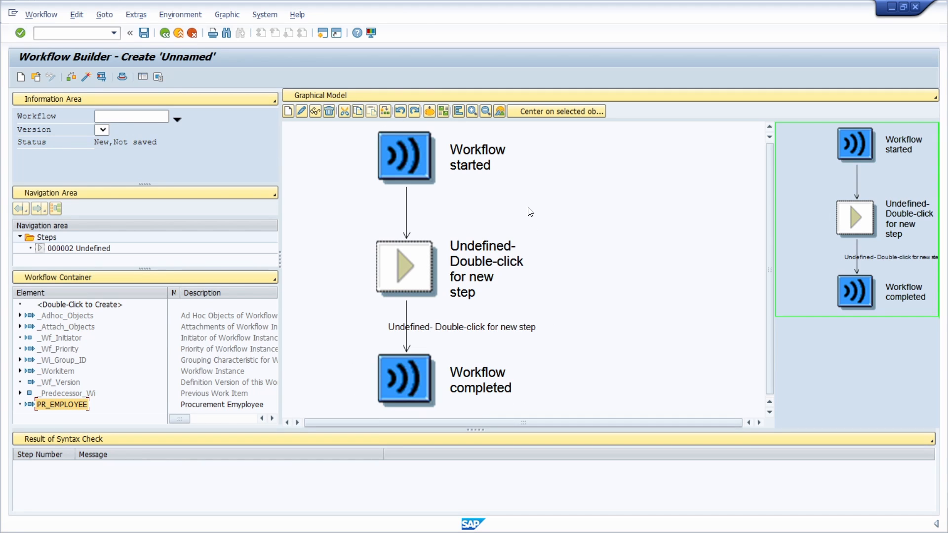
# - Replace the undefined workflow step with a User Decision titled Please order 10 smartphones
pyautogui.click(426, 267)
pyautogui.doubleClick(403, 261)
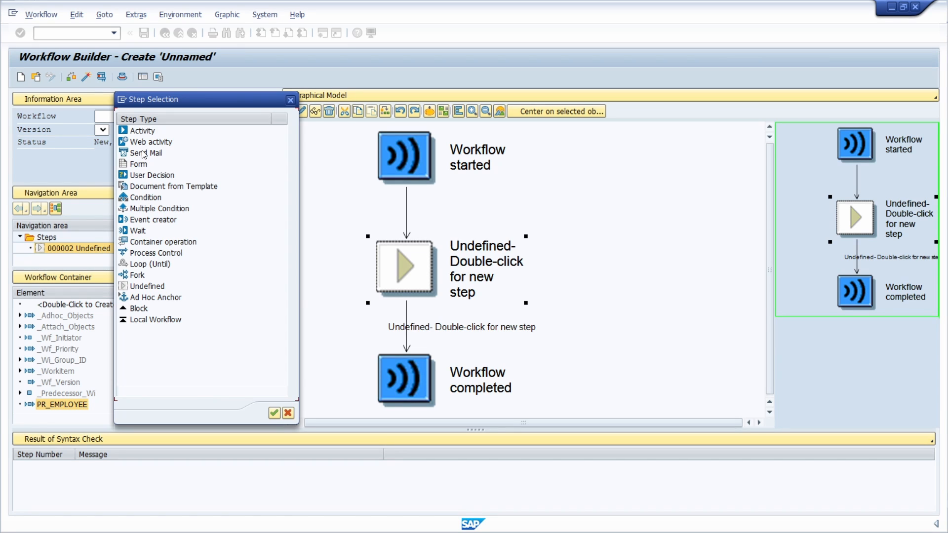
pyautogui.click(147, 177)
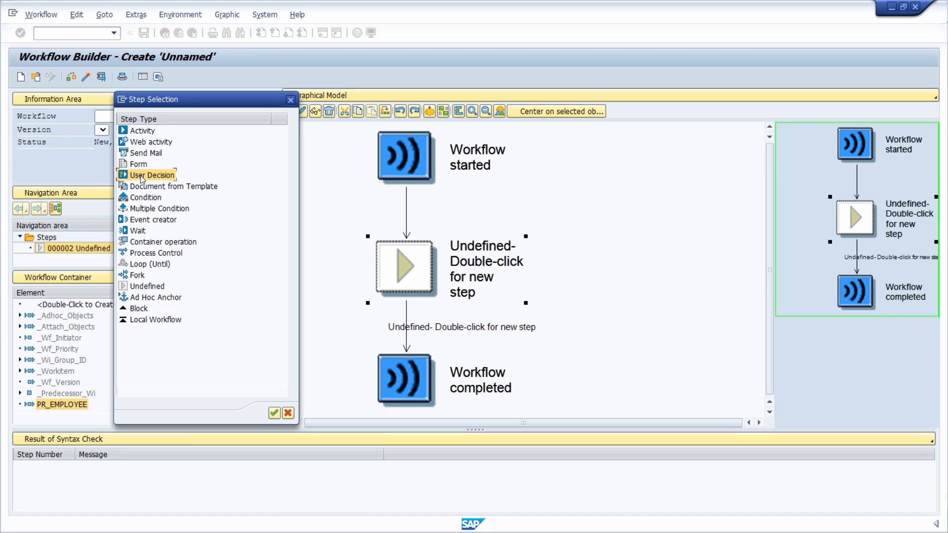
pyautogui.doubleClick(147, 176)
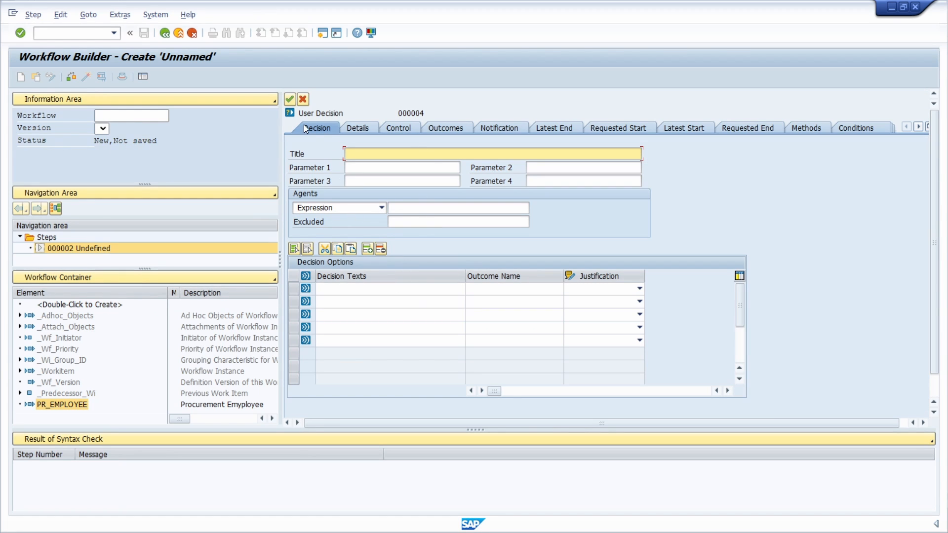
pyautogui.click(359, 153)
pyautogui.write('Pleas')
pyautogui.write('e order 10 smartphones')
# - Enter the decision options Smartphones ordered and Not possible for the user decision
pyautogui.click(380, 290)
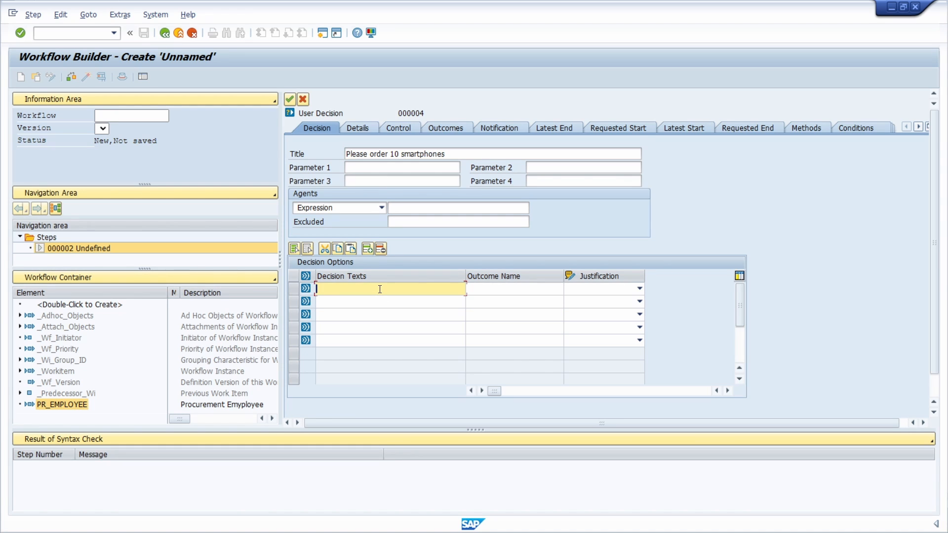
pyautogui.write('Smartphones ordered')
pyautogui.click(381, 303)
pyautogui.write('Not possible')
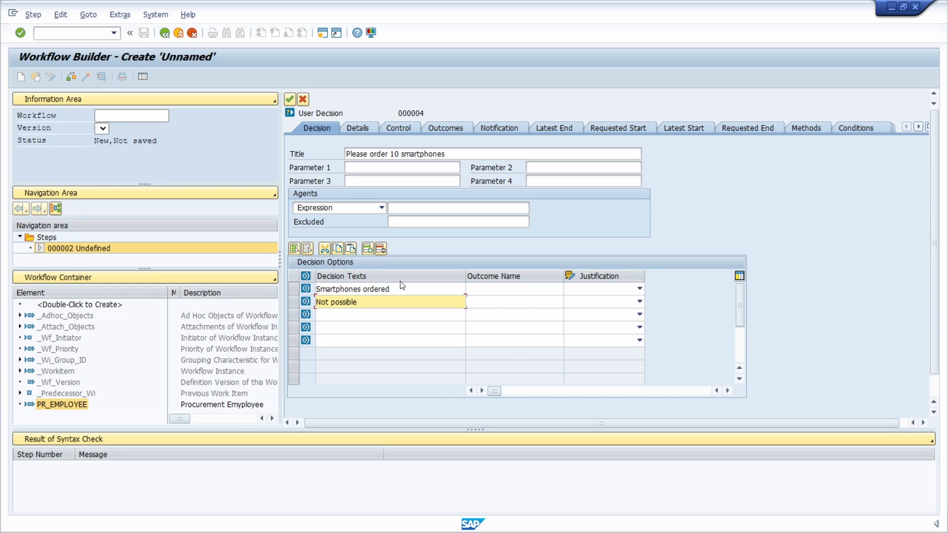
# - Assign the container expression &PR_EMPLOYEE& as the decision's agent and transfer the step to the graphical model
pyautogui.click(360, 209)
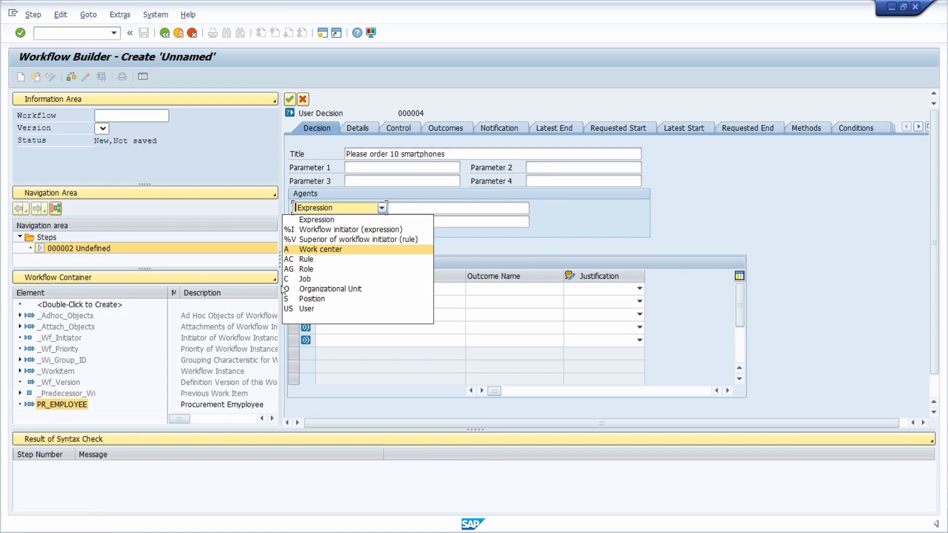
pyautogui.click(325, 220)
pyautogui.click(476, 207)
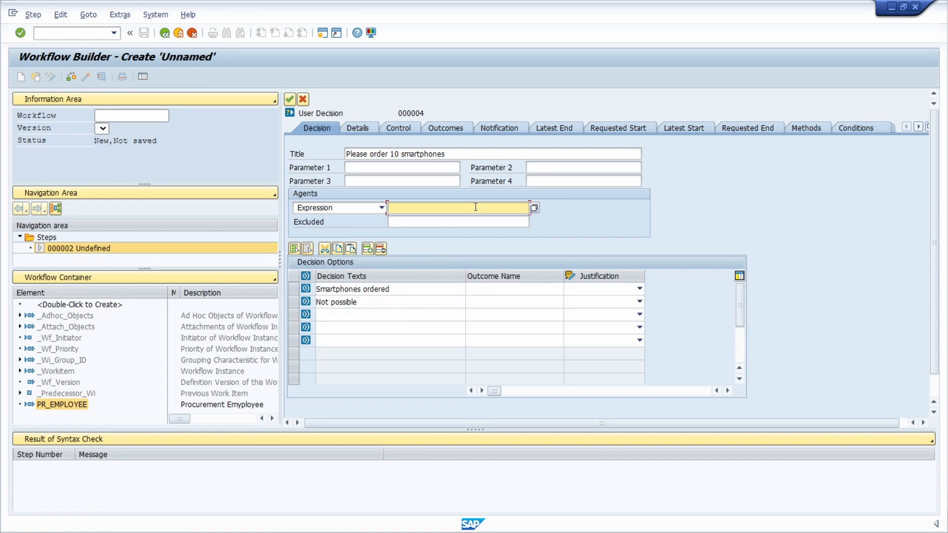
pyautogui.click(536, 208)
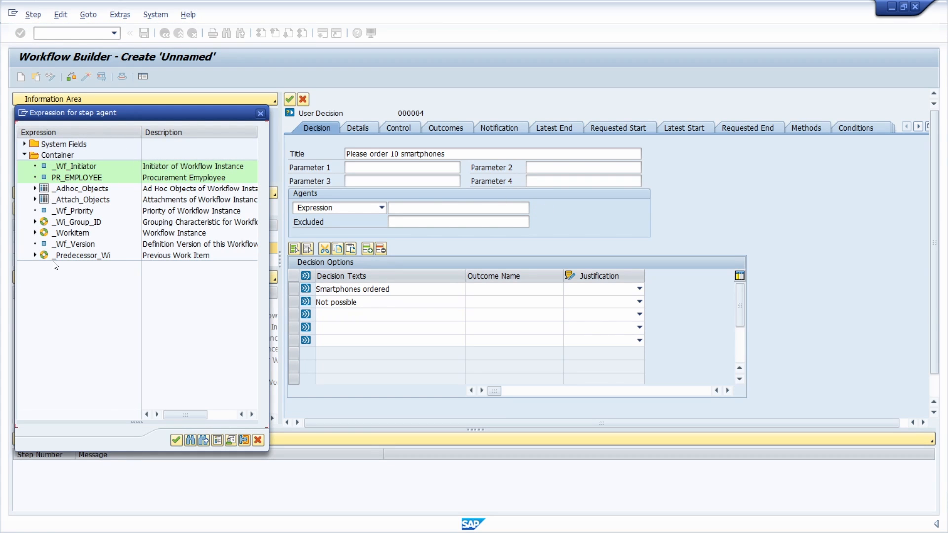
pyautogui.doubleClick(73, 177)
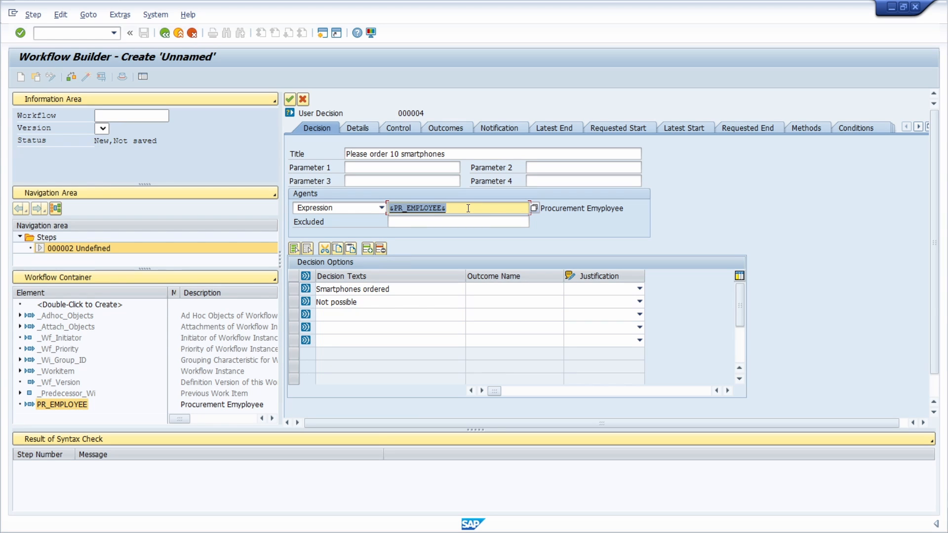
pyautogui.click(291, 100)
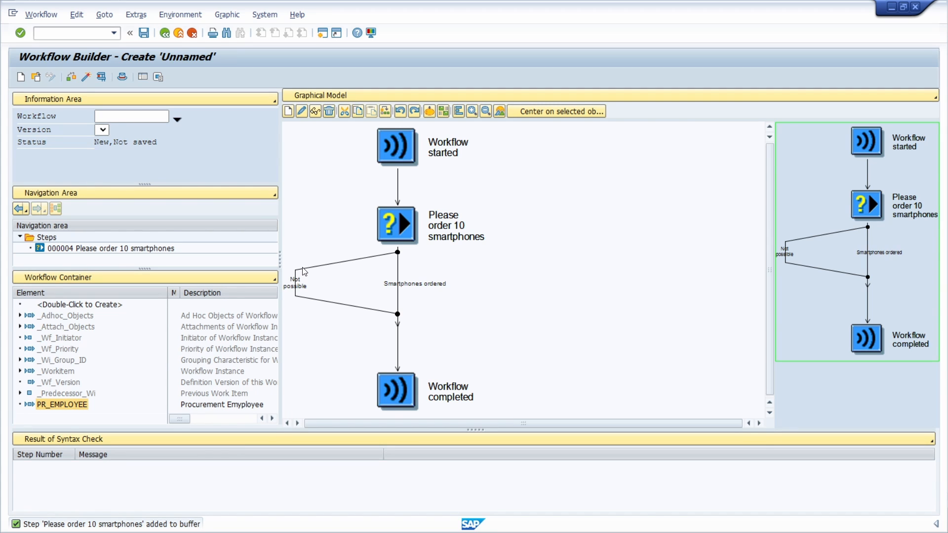
# - Reopen the Please order 10 smartphones decision and review its details and control settings
pyautogui.doubleClick(404, 224)
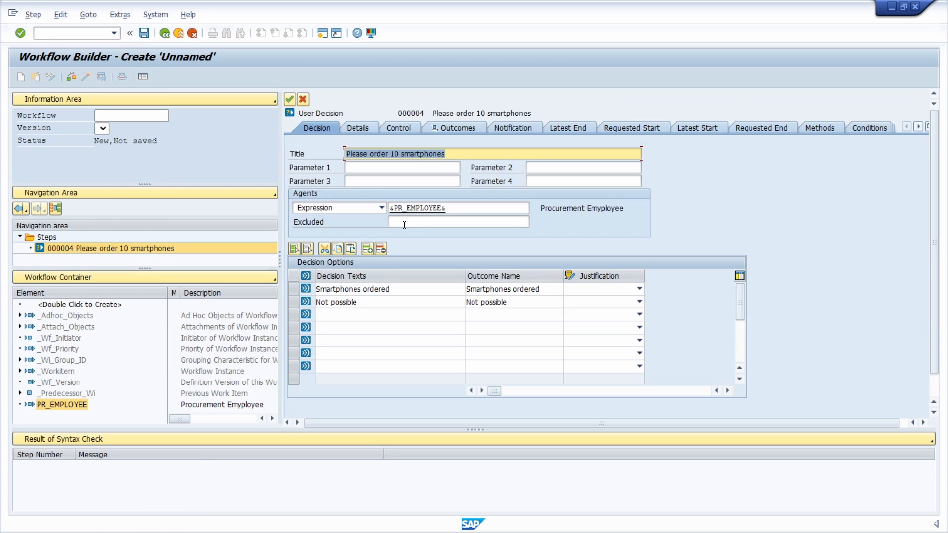
pyautogui.click(354, 130)
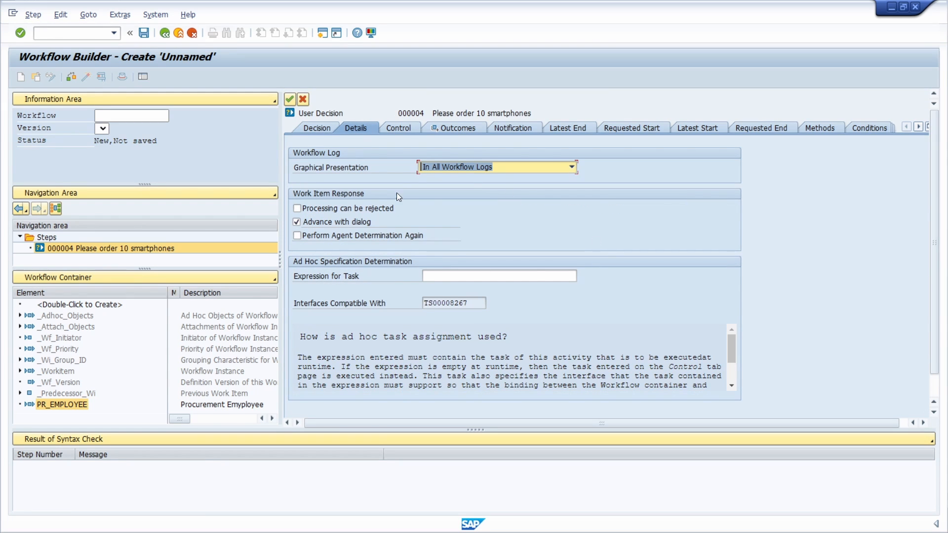
pyautogui.click(404, 129)
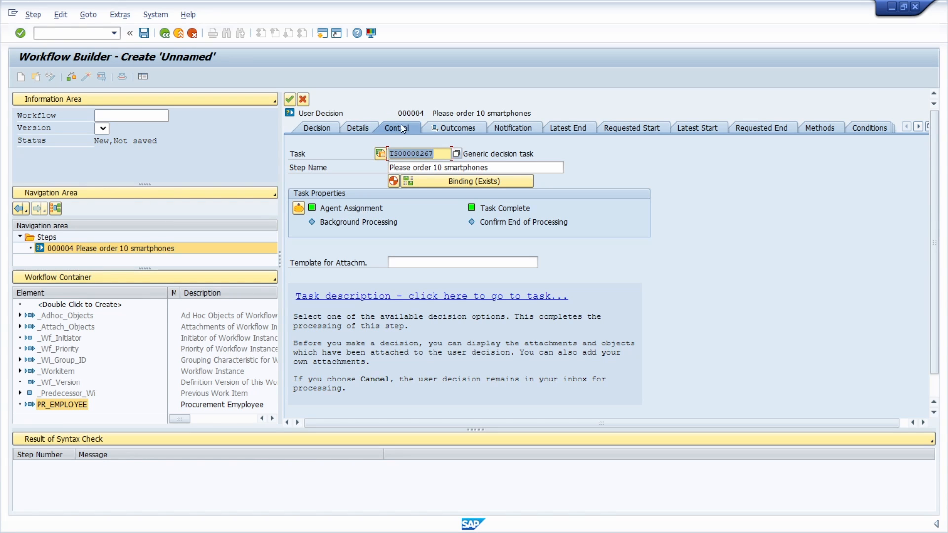
# - Open the agent assignment of the generic decision task and try to display its organizational assignment
pyautogui.click(298, 208)
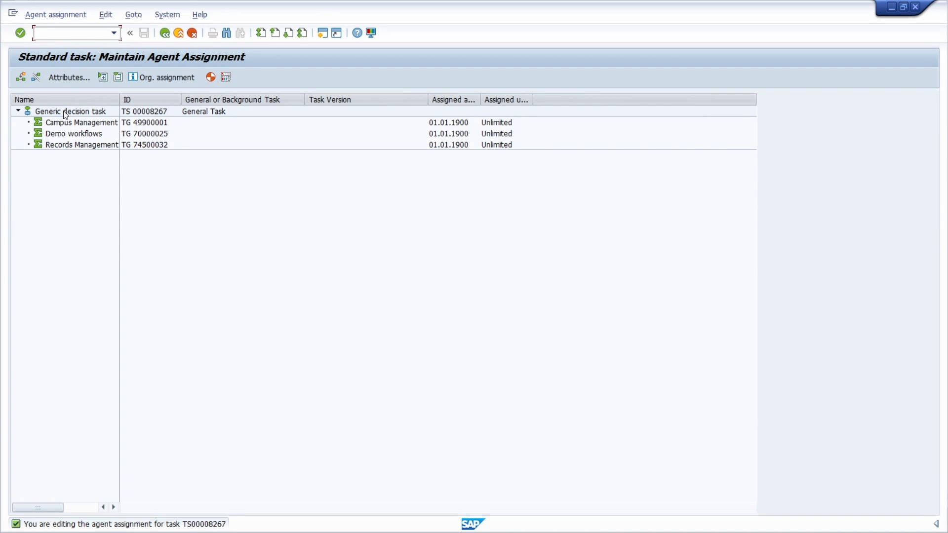
pyautogui.click(66, 113)
pyautogui.click(164, 79)
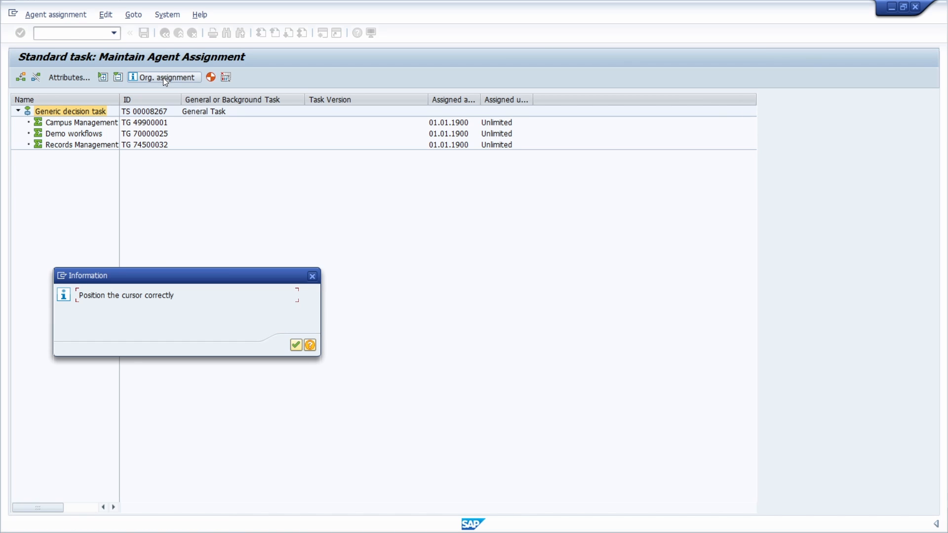
pyautogui.click(296, 348)
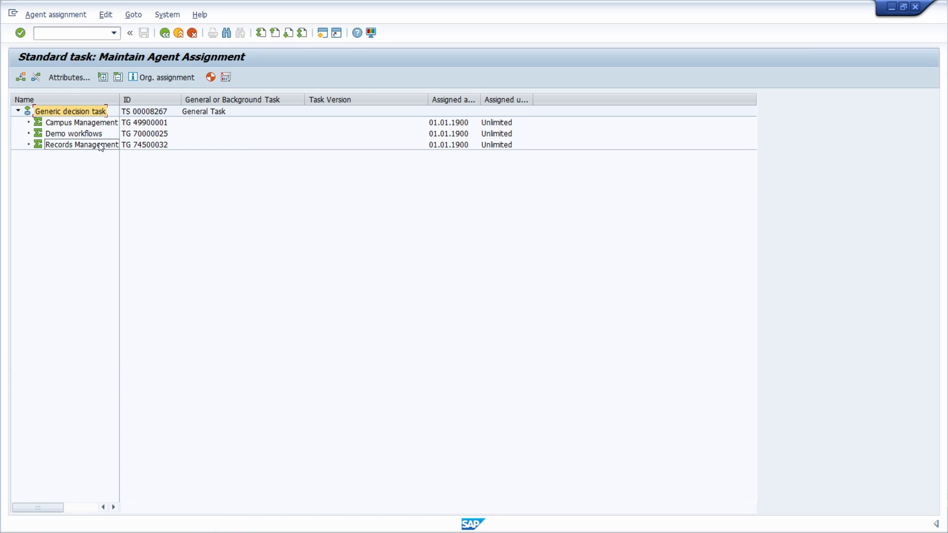
# - Transfer the generic decision task's attributes as General Task, regenerate the index, and return to the graphical model
pyautogui.click(67, 79)
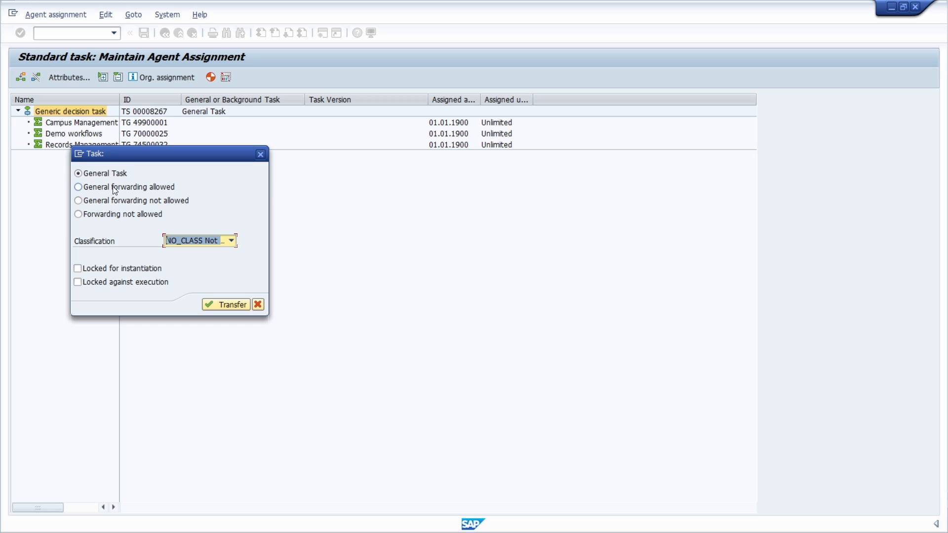
pyautogui.click(222, 305)
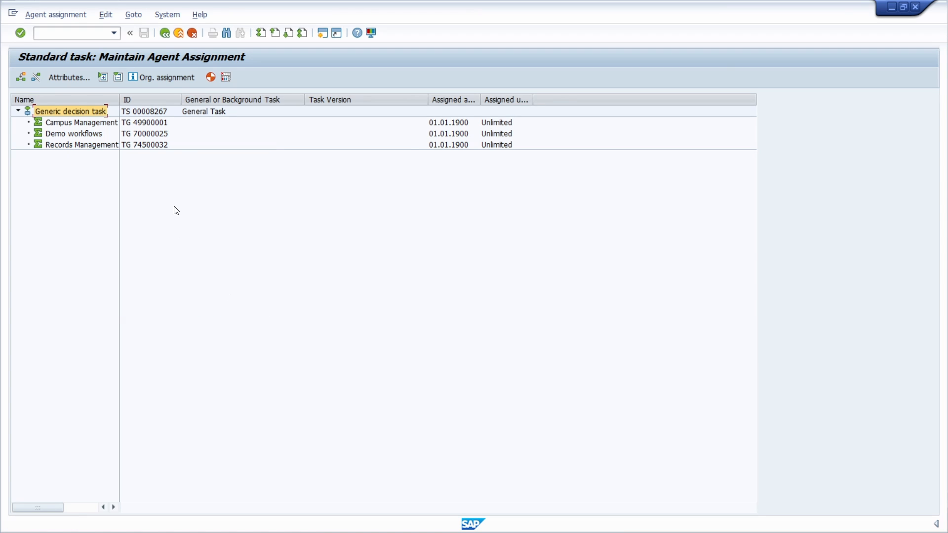
pyautogui.click(211, 78)
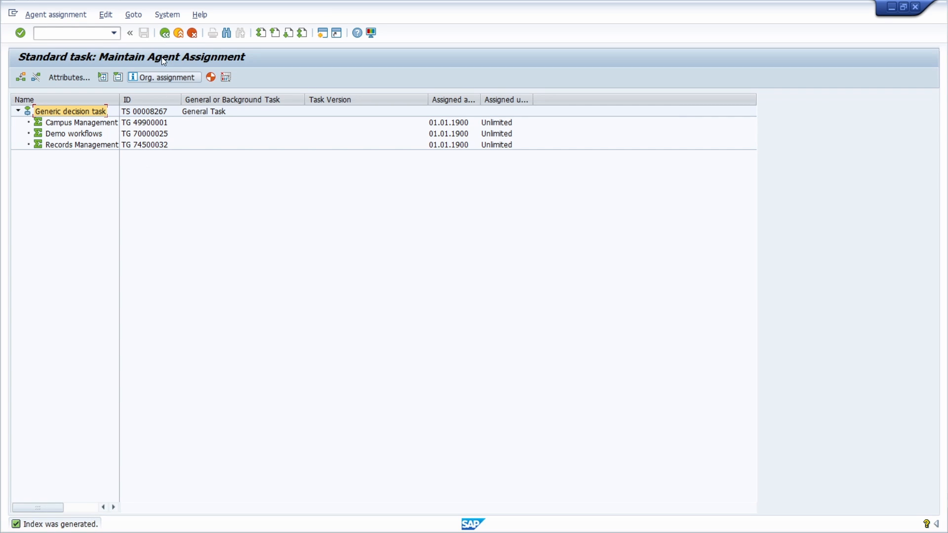
pyautogui.click(165, 34)
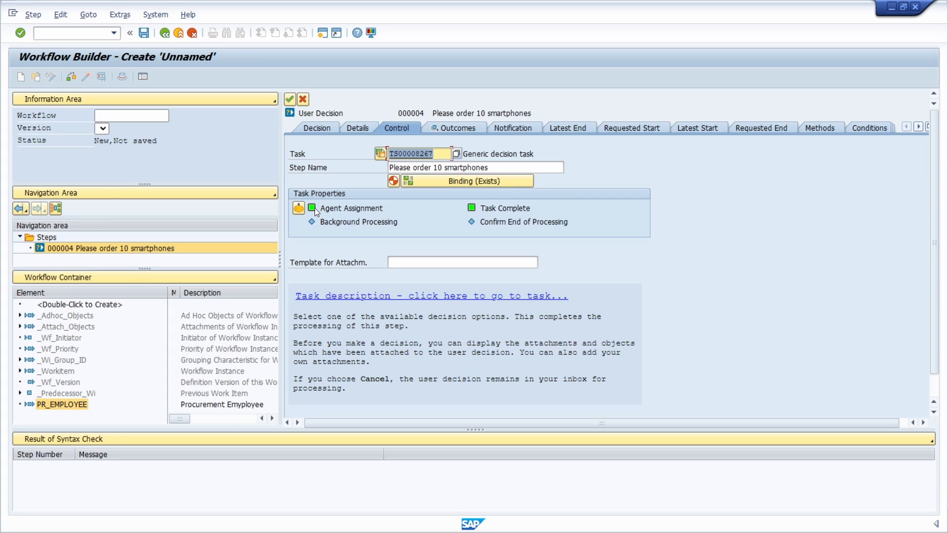
pyautogui.click(291, 101)
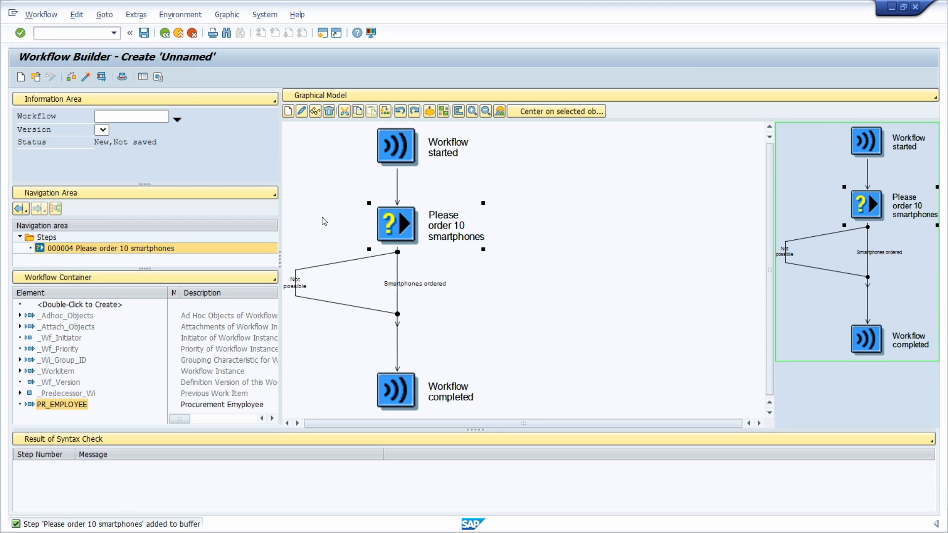
# - Inspect the properties of the Smartphones ordered outcome and return to the graphical model
pyautogui.click(406, 286)
pyautogui.doubleClick(405, 286)
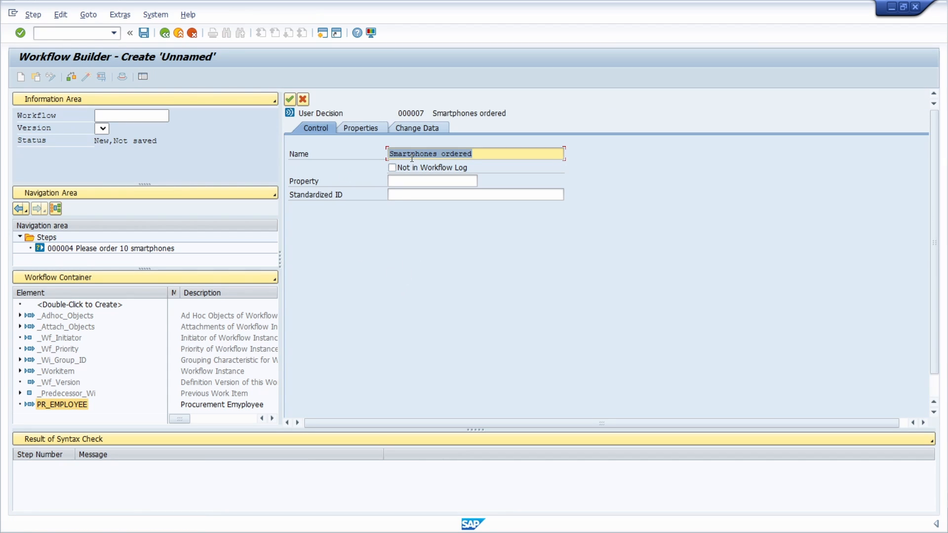
pyautogui.click(290, 99)
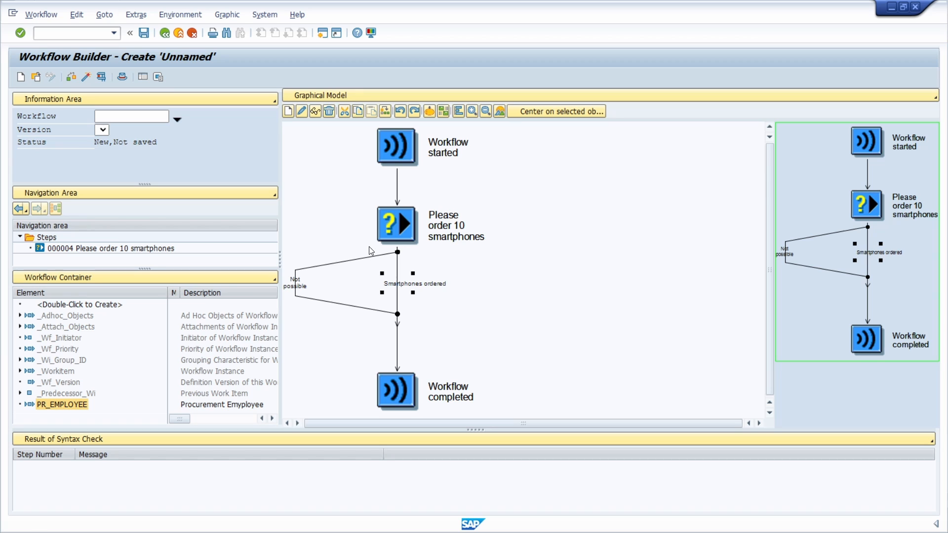
# - Create a Send Mail step on the Smartphones ordered branch of the user decision
pyautogui.rightClick(392, 285)
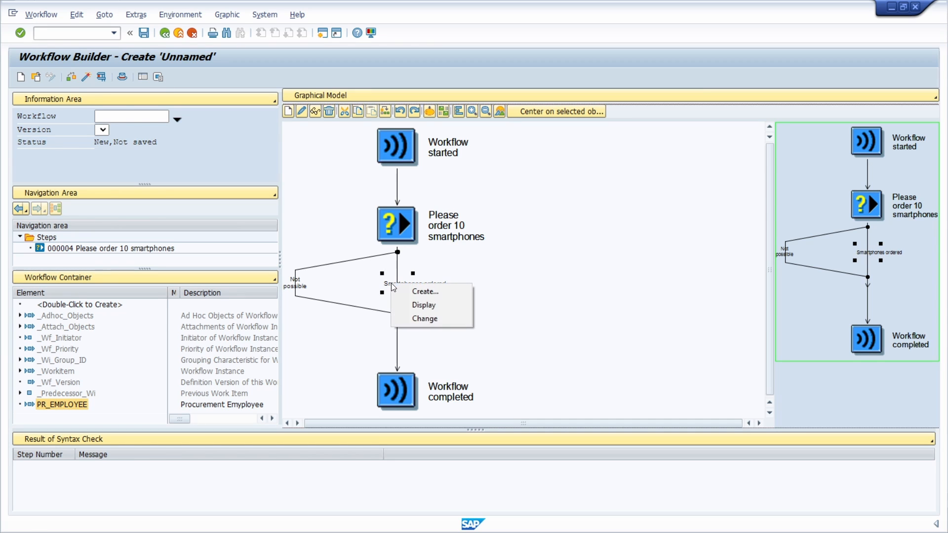
pyautogui.click(430, 292)
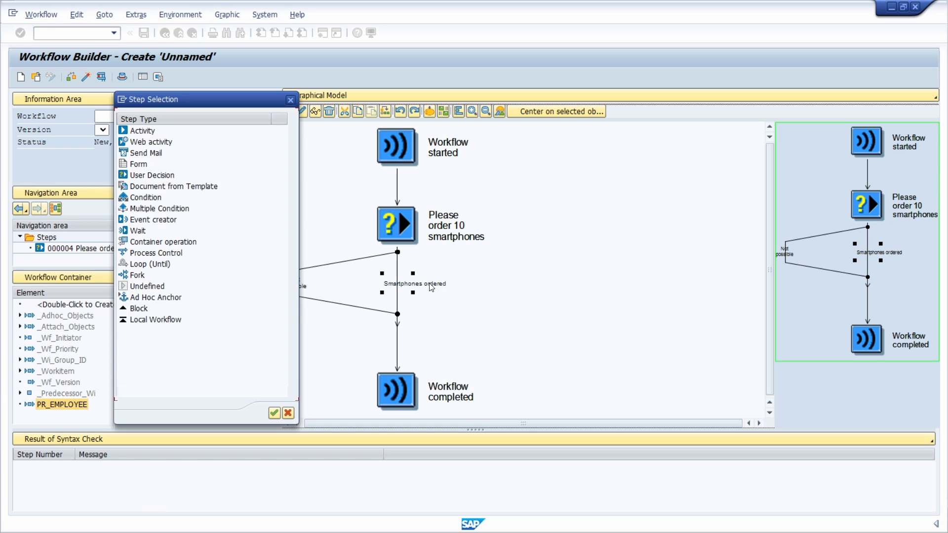
pyautogui.click(153, 156)
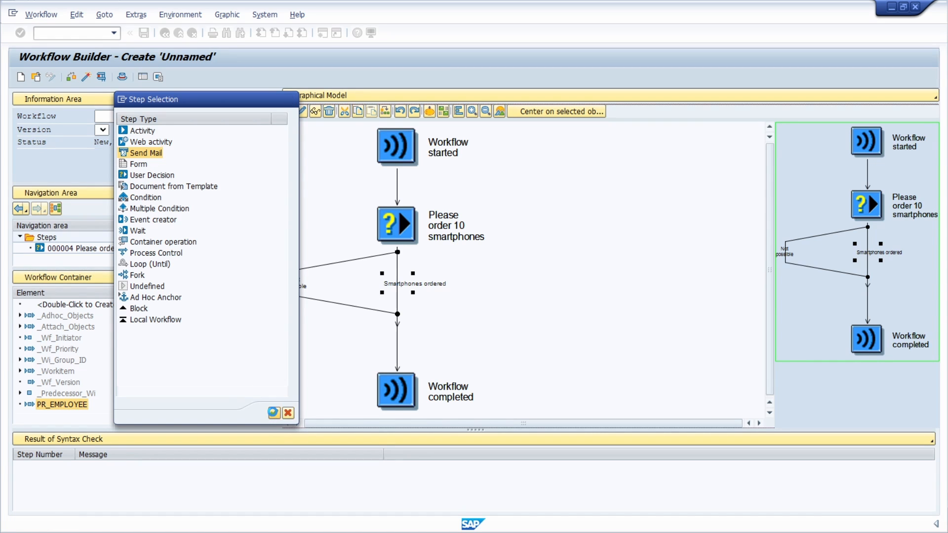
pyautogui.click(274, 413)
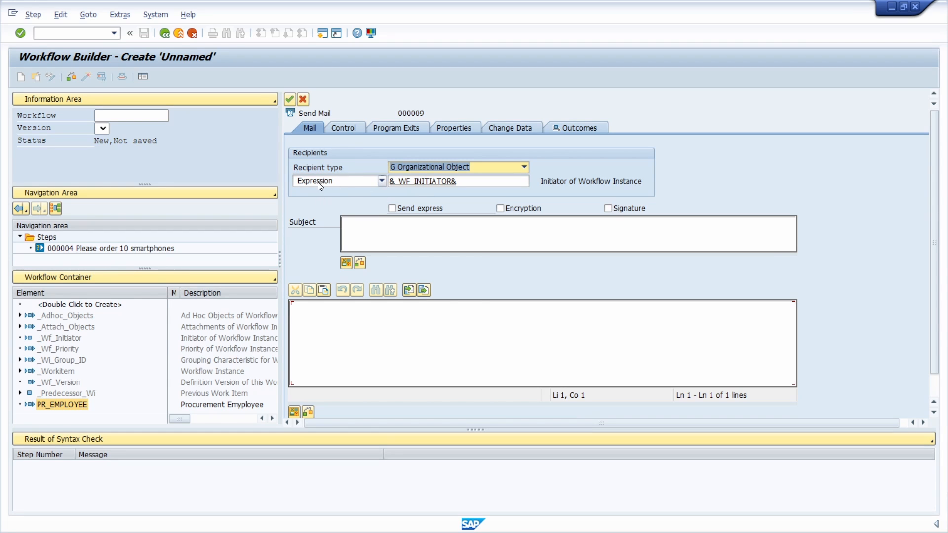
# - Check the mail's recipient expression and the other recipient options available for it
pyautogui.doubleClick(486, 181)
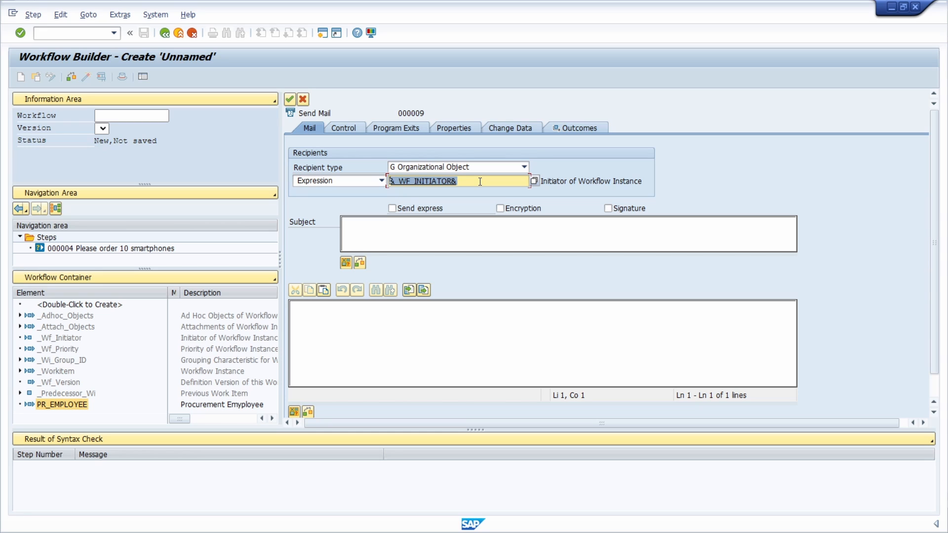
pyautogui.click(374, 181)
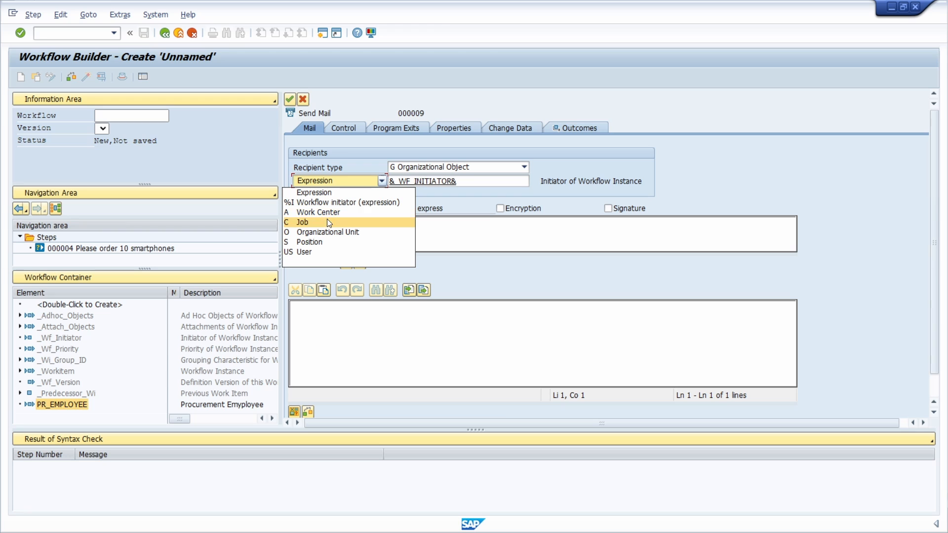
pyautogui.click(366, 170)
# - Write the mail as express with subject "Smartphones ordered" and the text "The 10 smartphones are ordered."
pyautogui.click(378, 234)
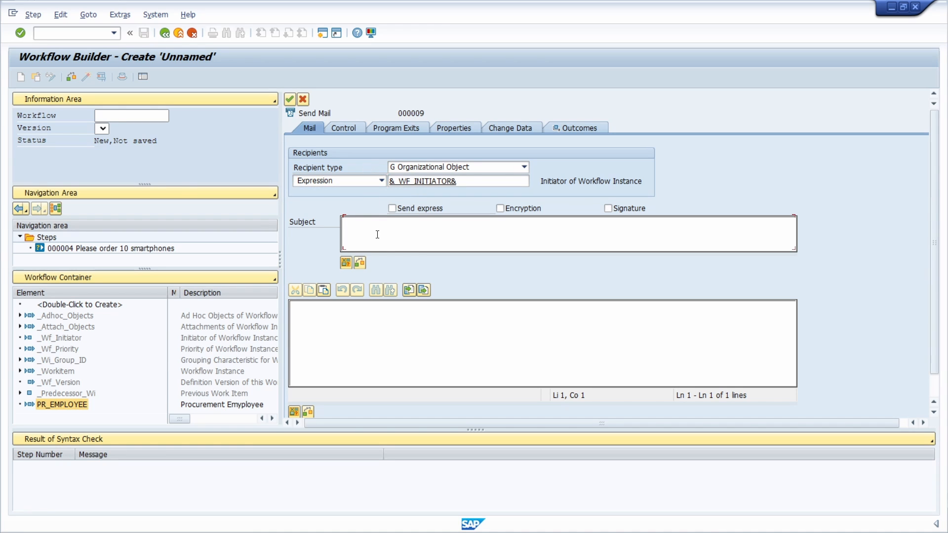
pyautogui.click(393, 209)
pyautogui.write('martphones ordered')
pyautogui.click(354, 340)
pyautogui.write('The 10 smartphon')
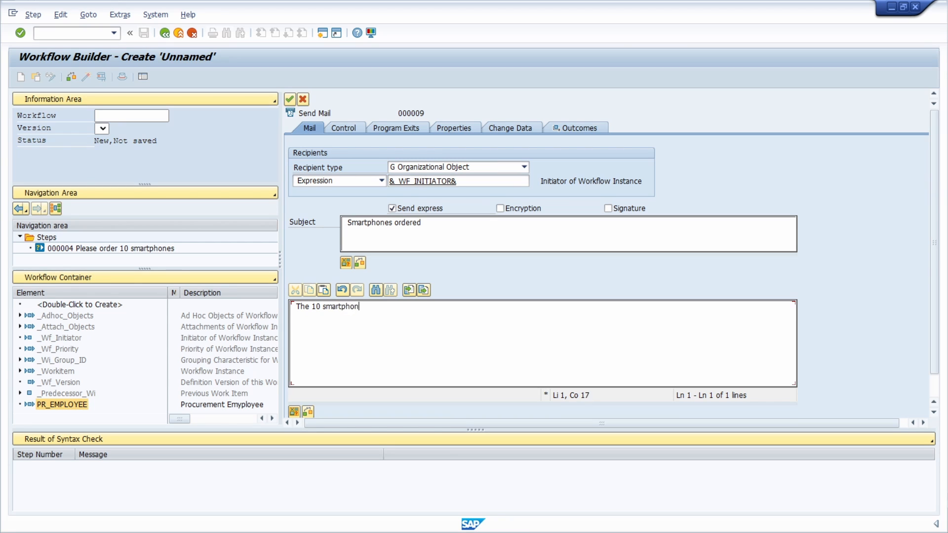
pyautogui.write('es are ordered.')
# - Transfer the mail step to the workflow with a new task Z_TEST named "Smartphones ordered", saved as a local object
pyautogui.click(290, 99)
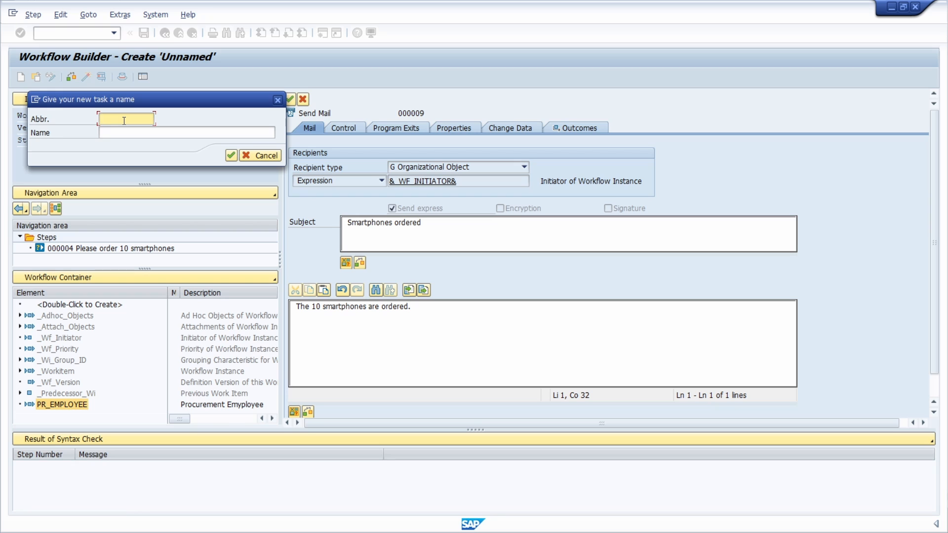
pyautogui.write('Z_TEST')
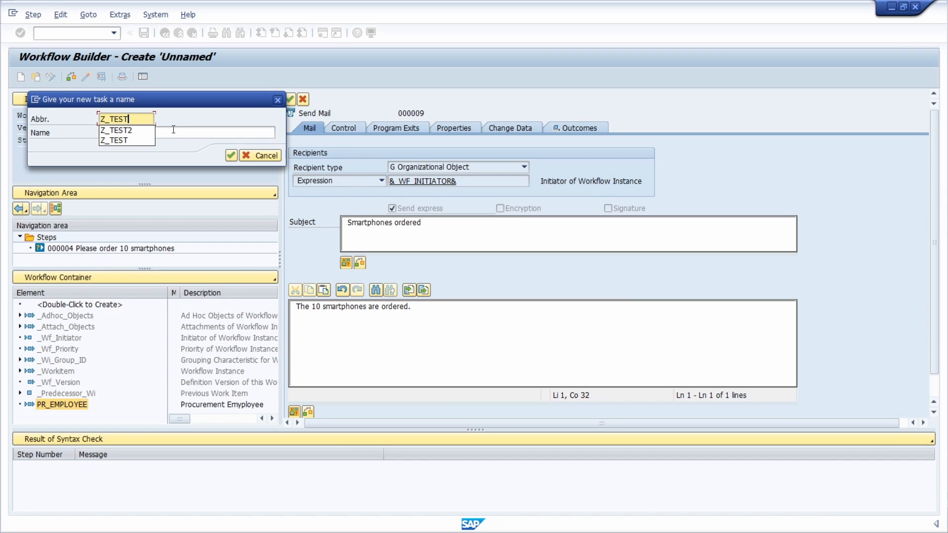
pyautogui.click(181, 129)
pyautogui.write('Smartp')
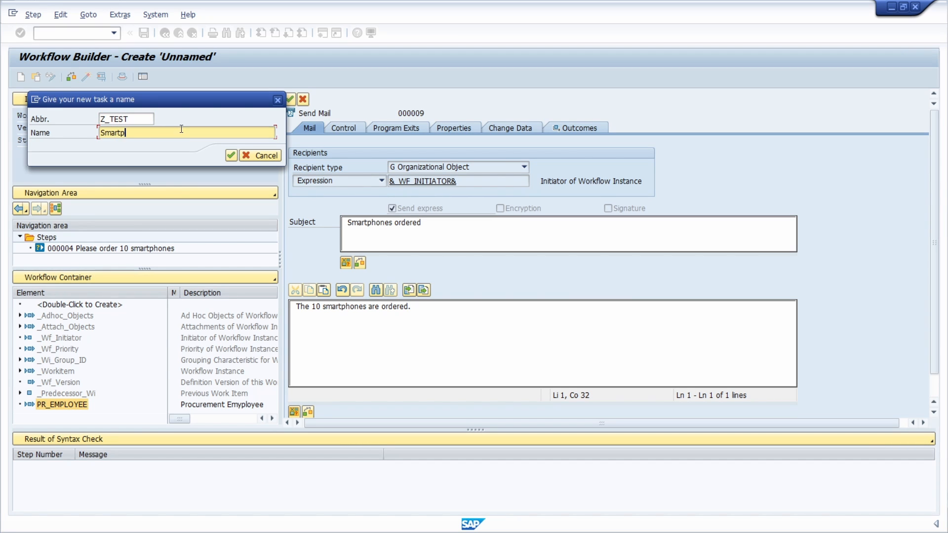
pyautogui.write('hones ordered')
pyautogui.click(229, 156)
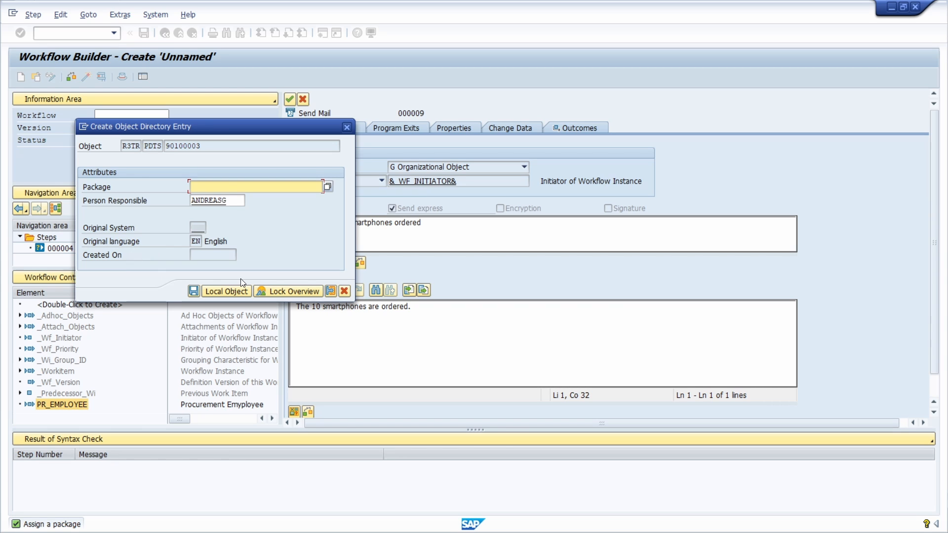
pyautogui.click(223, 290)
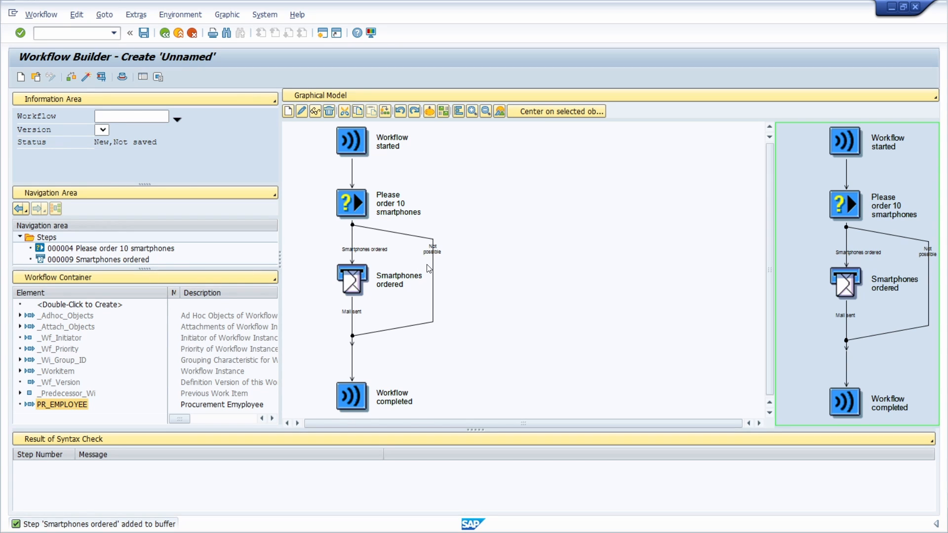
# - Create a Send Mail step on the Not possible branch of the user decision
pyautogui.rightClick(432, 250)
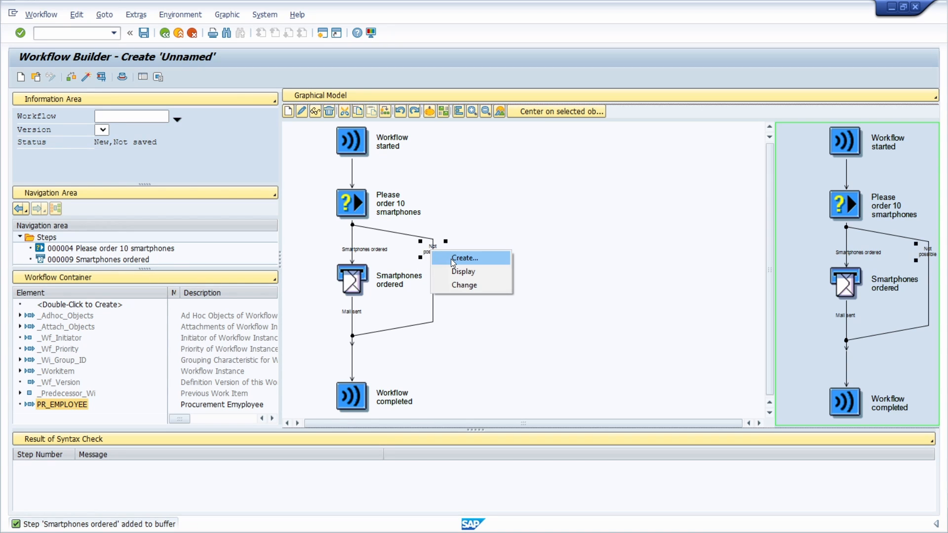
pyautogui.click(452, 259)
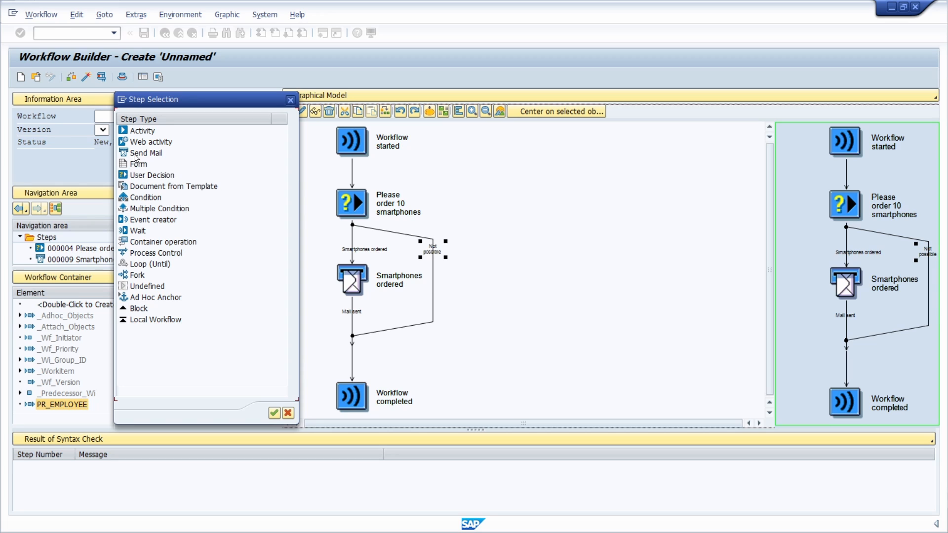
pyautogui.click(135, 153)
pyautogui.click(274, 412)
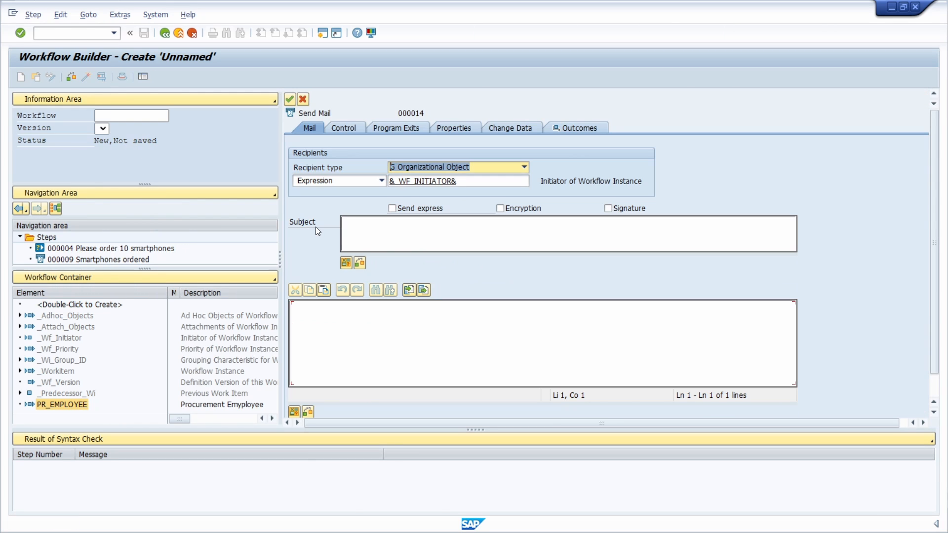
# - Set the mail's subject and text to "Currently smartphones out of stock" and mark it to be sent express
pyautogui.click(355, 225)
pyautogui.write('C')
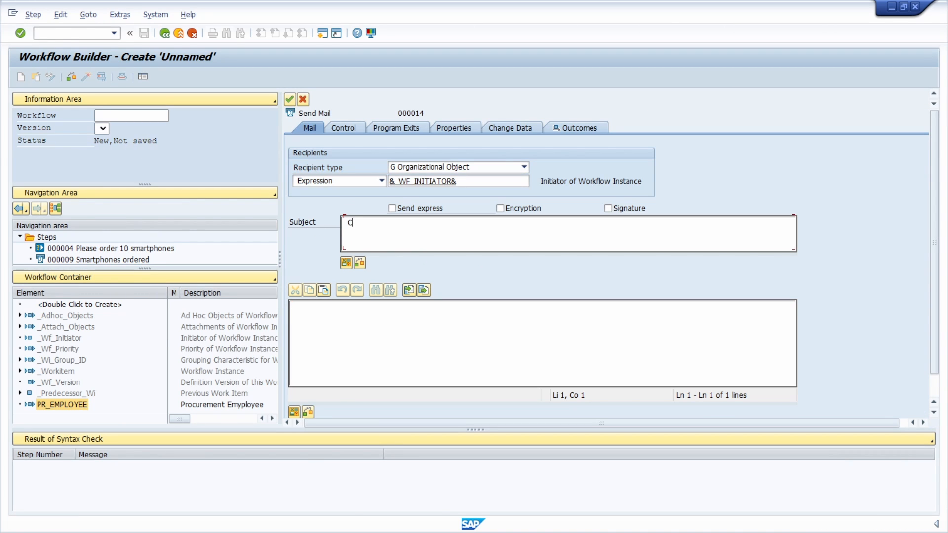
pyautogui.write('urrently smartphones out of stock')
pyautogui.moveTo(473, 227); pyautogui.dragTo(311, 227)
pyautogui.write('Currently smartphones out of stock')
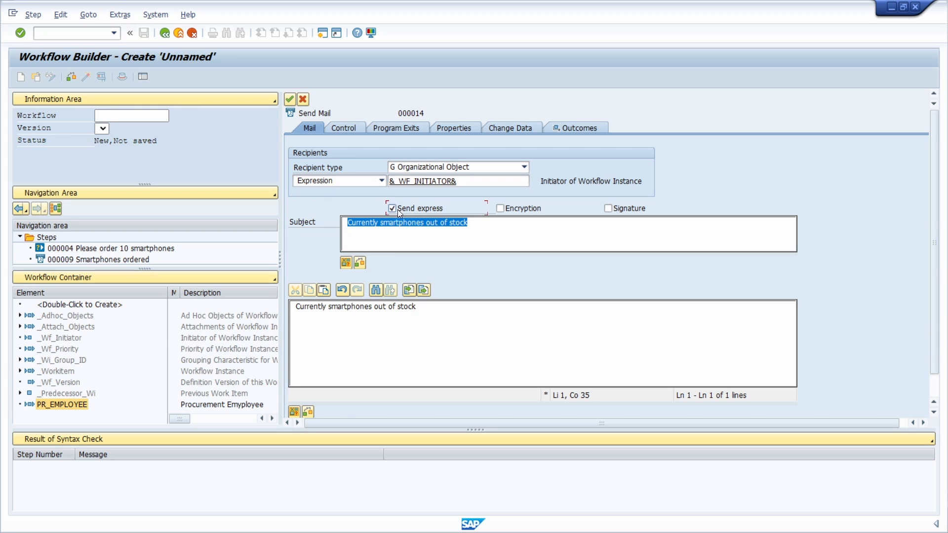
pyautogui.click(470, 234)
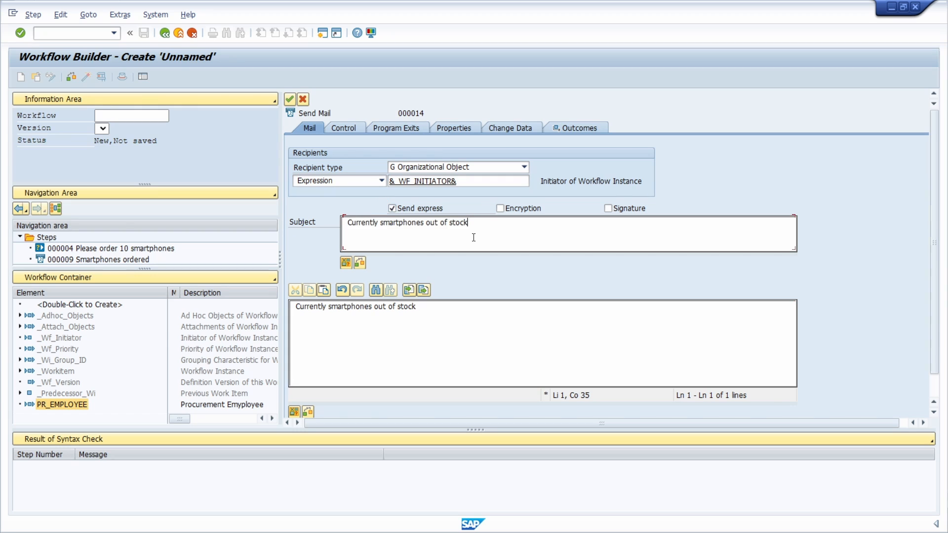
# - Transfer the mail step to the workflow with a new task Z_TEST2 named "Not possible right now", saved as a local object
pyautogui.click(292, 101)
pyautogui.click(148, 119)
pyautogui.write('2')
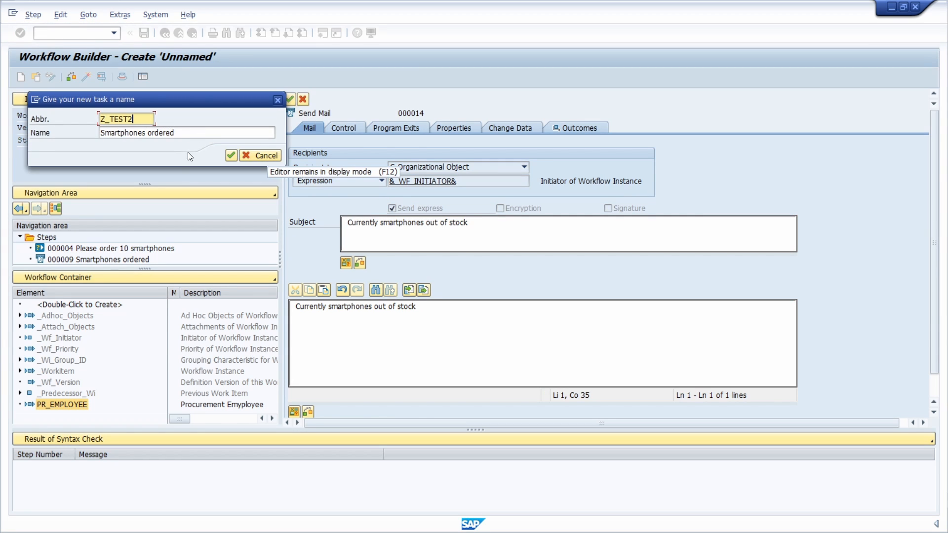
pyautogui.press('Tab')
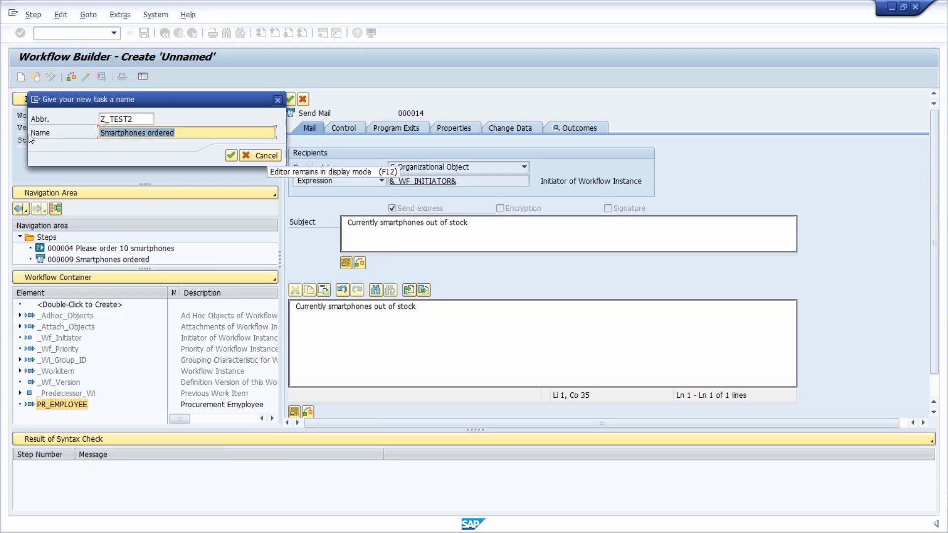
pyautogui.write('Not possible')
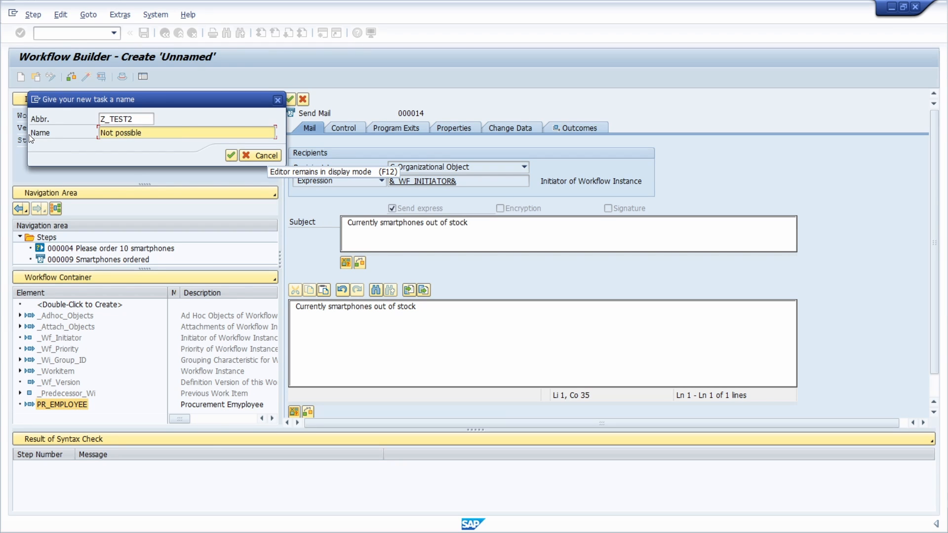
pyautogui.write(' right now')
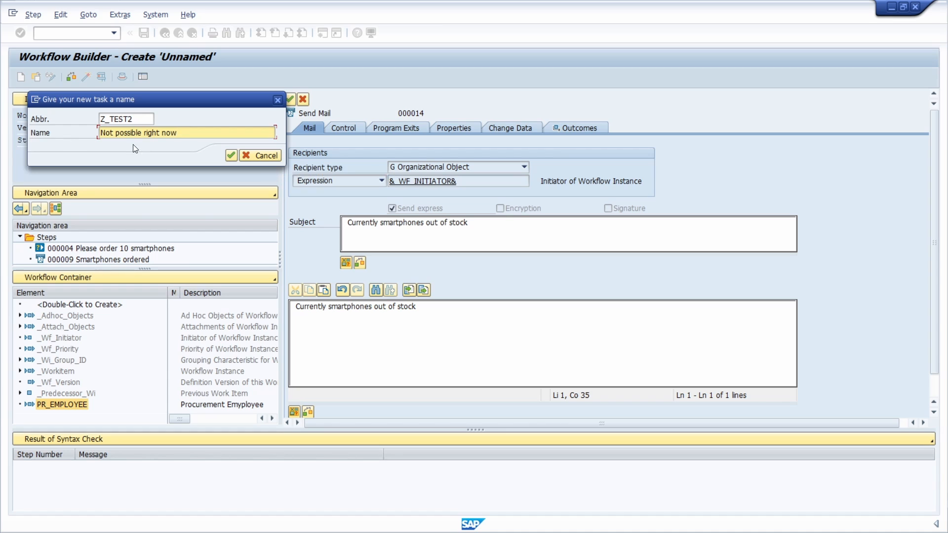
pyautogui.click(231, 155)
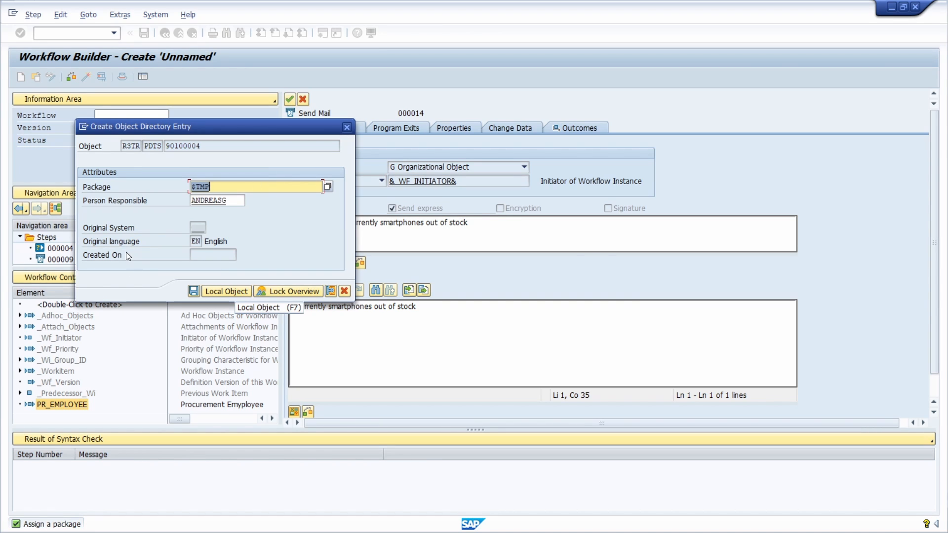
pyautogui.click(230, 293)
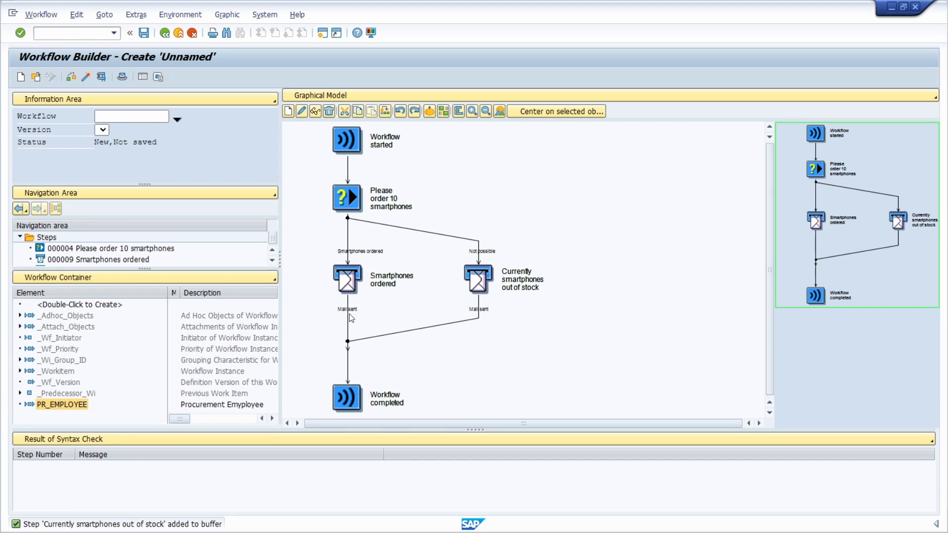
# - Add a decision option "Third option" to the user decision and inspect its new branch in the graphical model
pyautogui.doubleClick(348, 197)
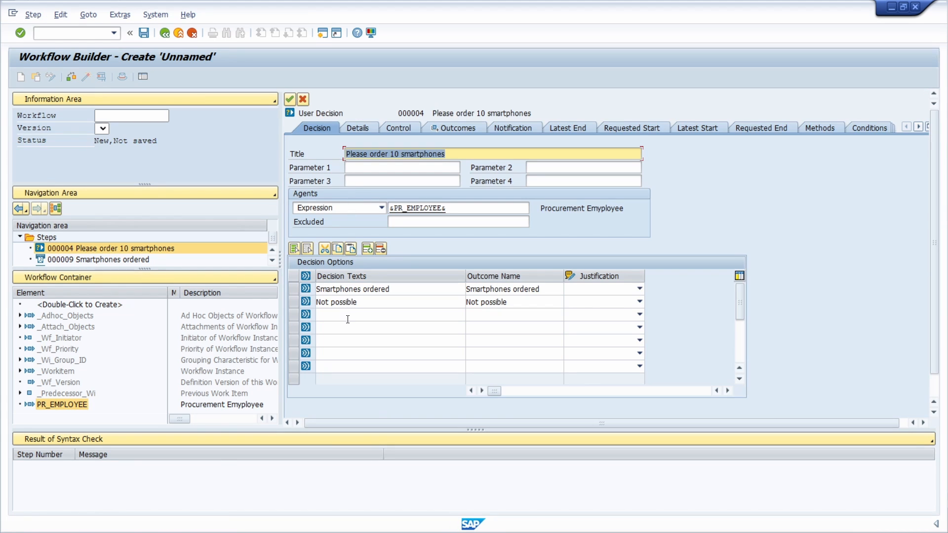
pyautogui.click(347, 319)
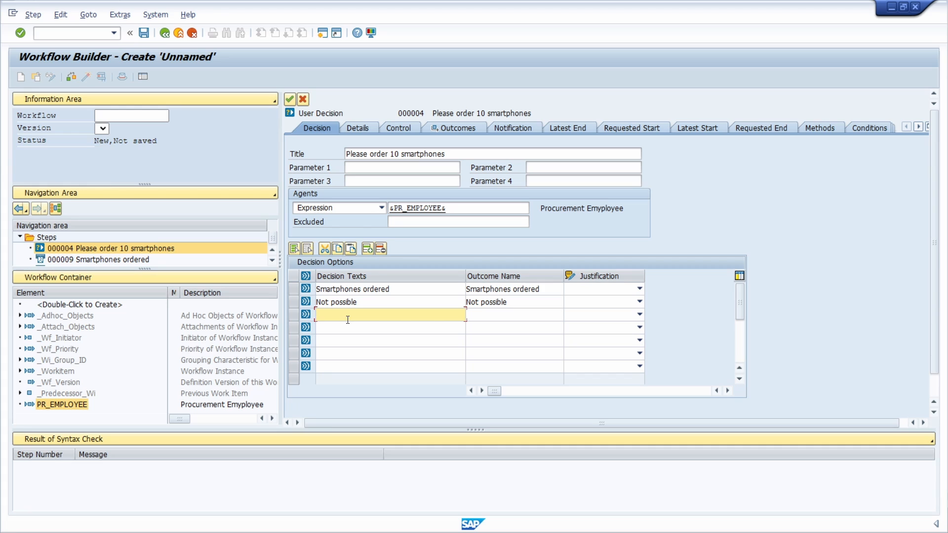
pyautogui.write('Third option')
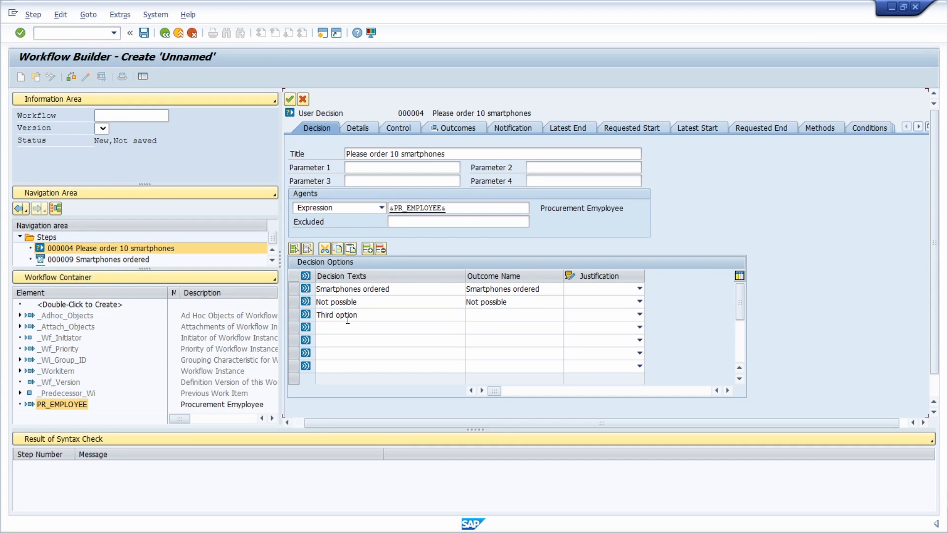
pyautogui.press('Return')
pyautogui.click(289, 99)
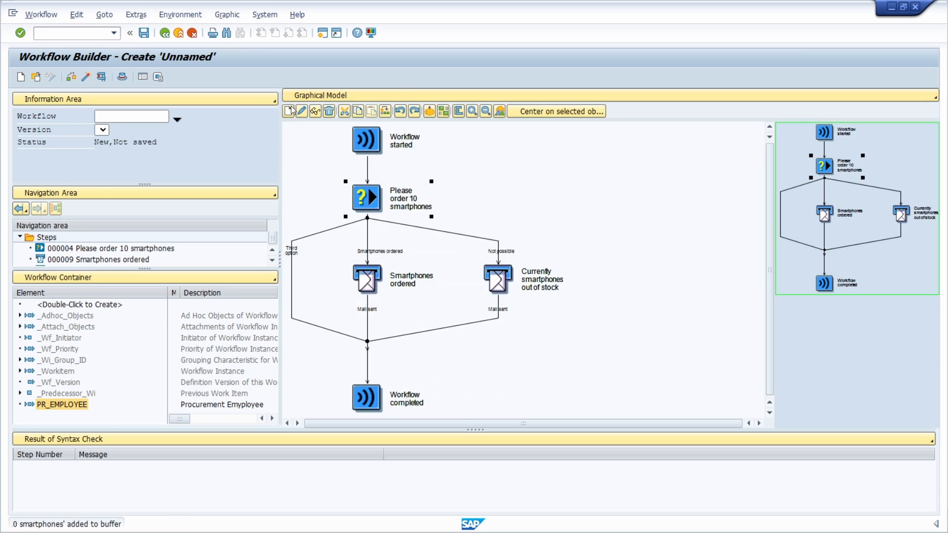
pyautogui.click(298, 253)
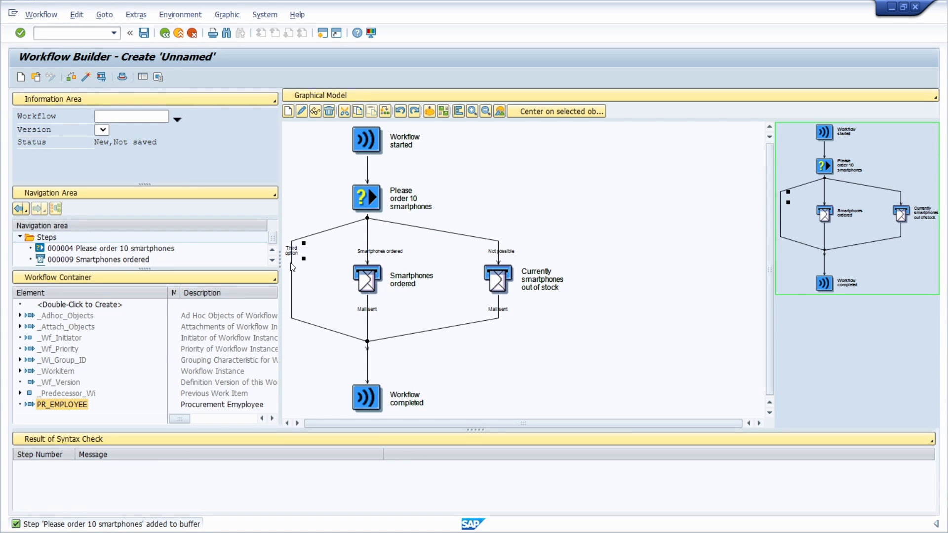
# - Delete "Third option" from the user decision's options and transfer the change to the graphical model
pyautogui.doubleClick(371, 199)
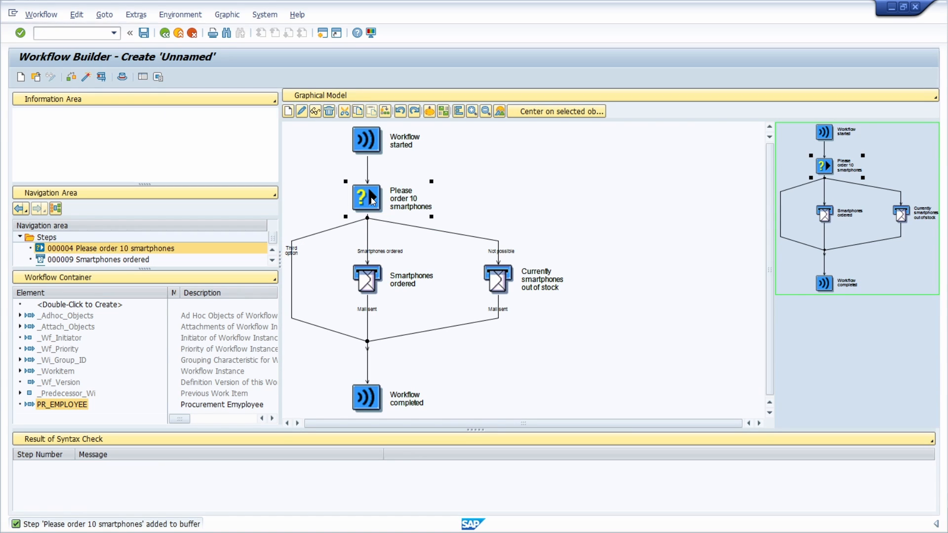
pyautogui.click(334, 316)
pyautogui.click(381, 249)
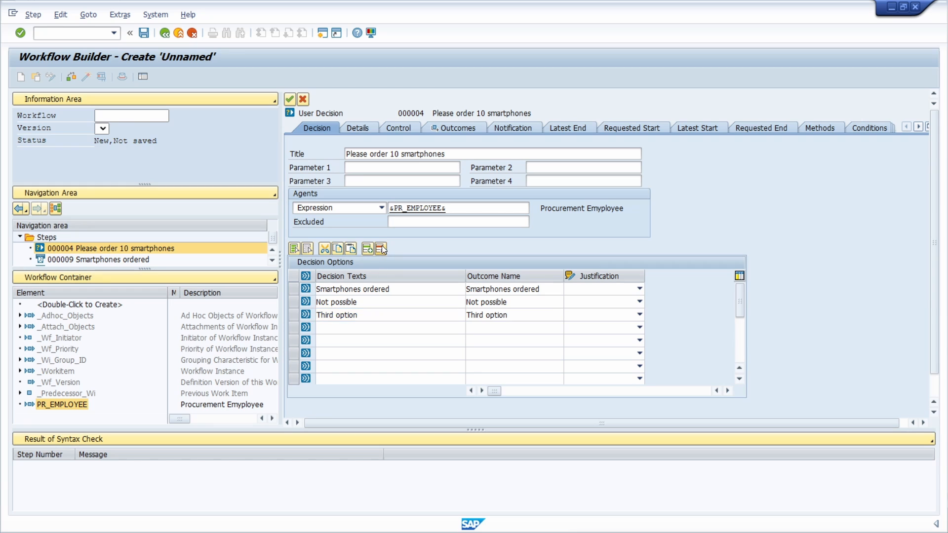
pyautogui.click(291, 99)
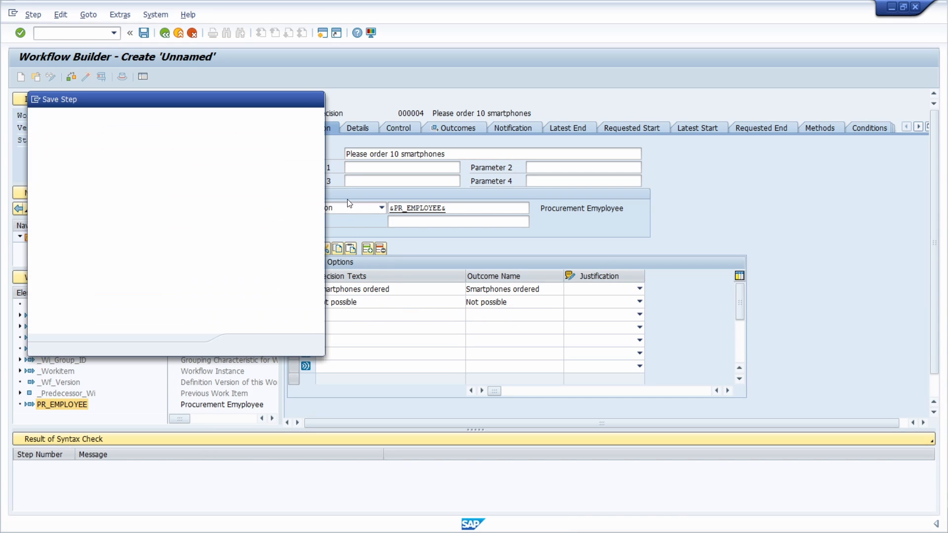
pyautogui.click(246, 345)
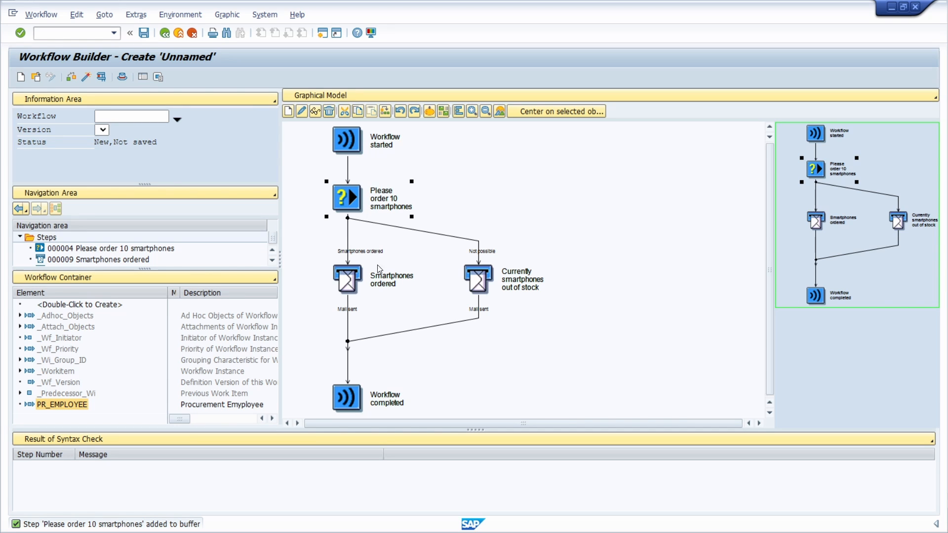
# - Start an Activity step between the workflow start and the user decision, and leave it without saving
pyautogui.click(348, 170)
pyautogui.rightClick(349, 173)
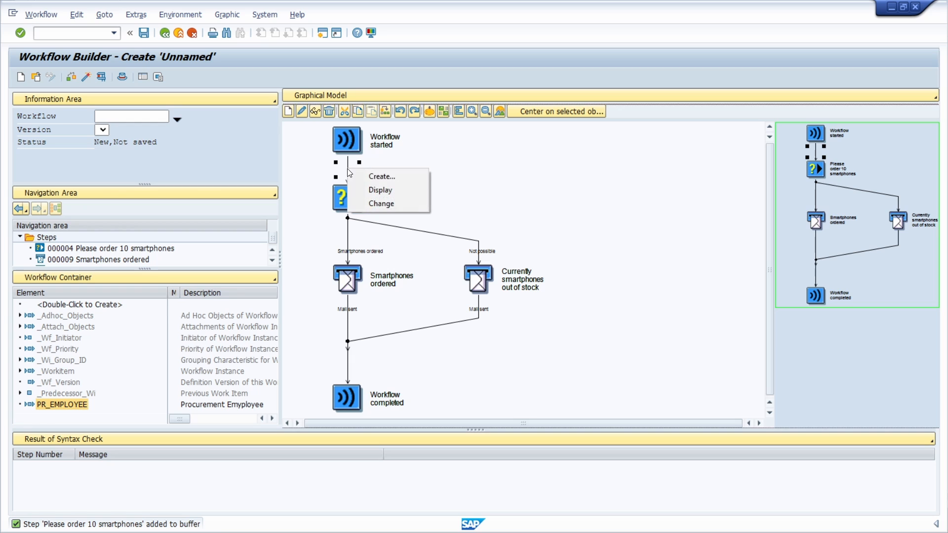
pyautogui.click(371, 177)
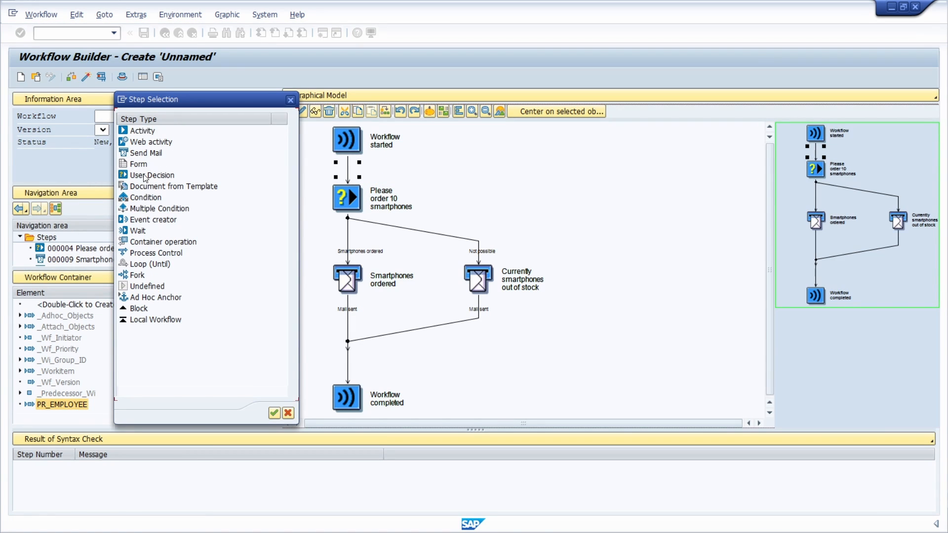
pyautogui.doubleClick(143, 130)
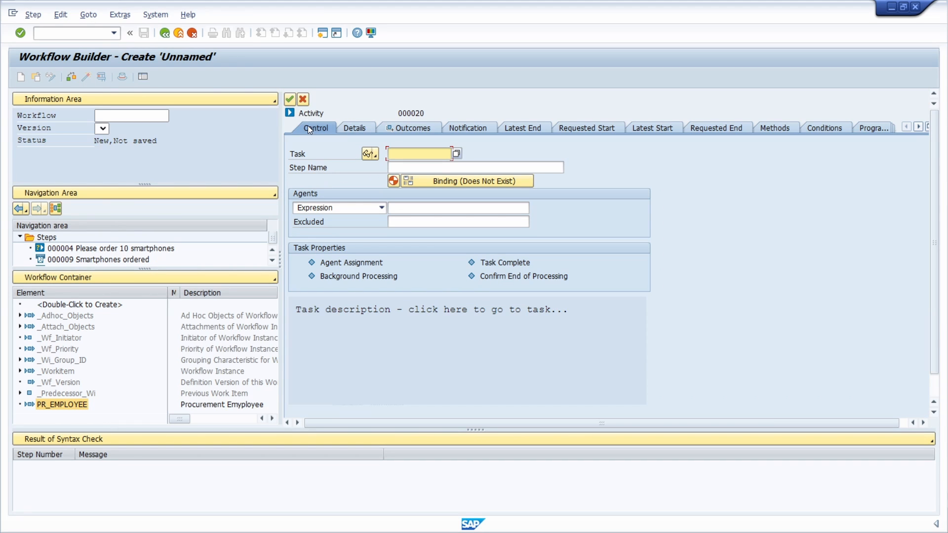
pyautogui.click(302, 99)
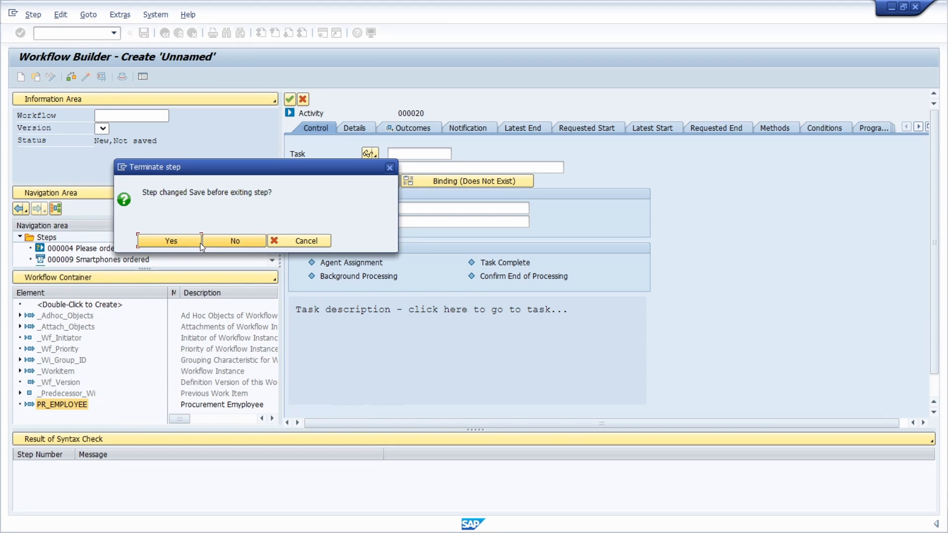
pyautogui.click(236, 241)
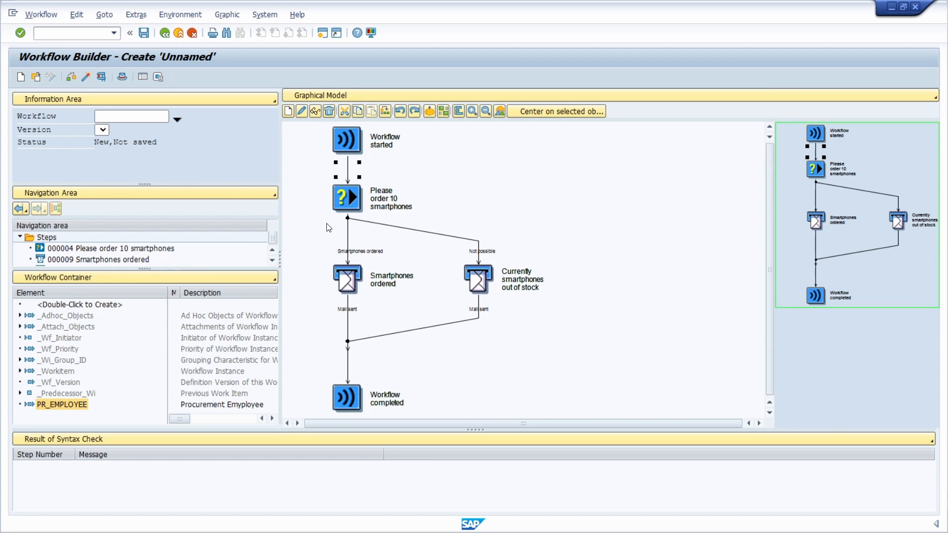
pyautogui.rightClick(350, 204)
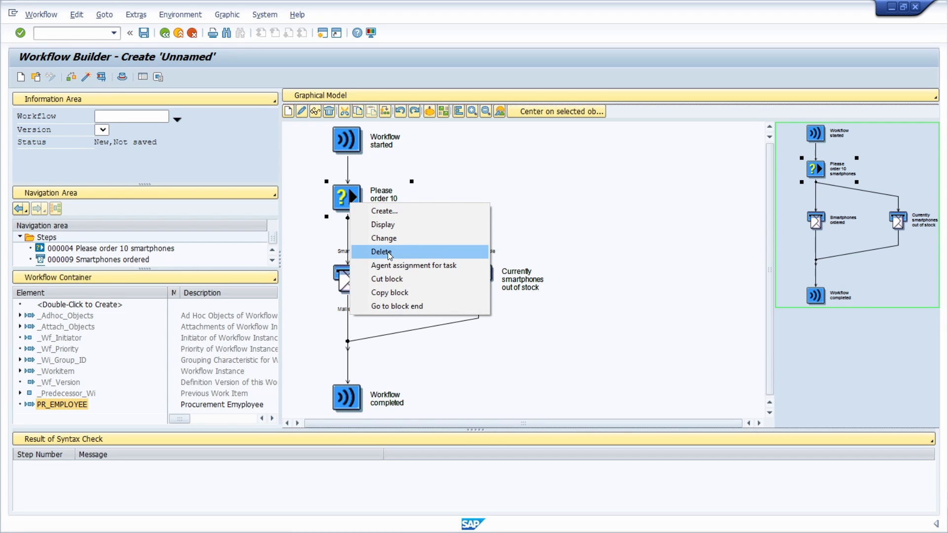
pyautogui.click(315, 242)
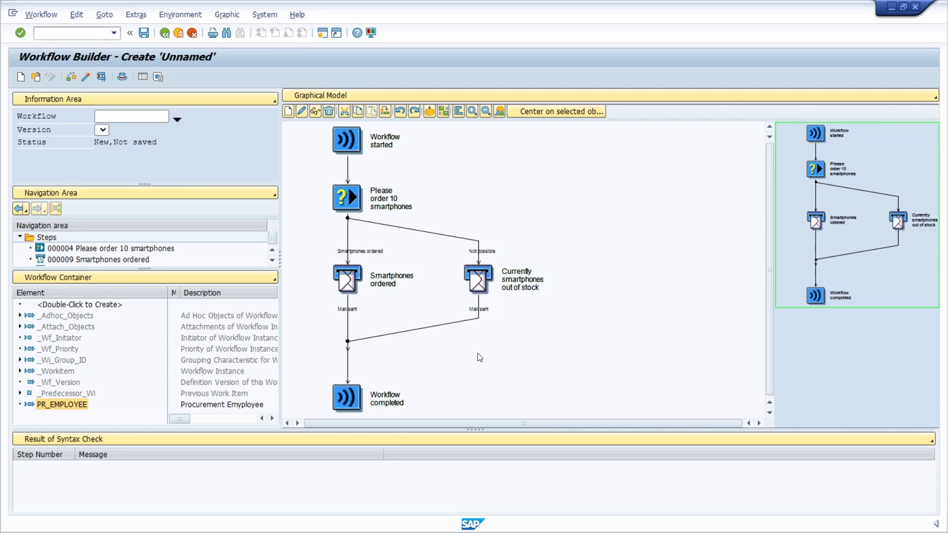
# - Save the workflow with abbreviation Z_TEST2 and name "Order smartphones" as a local object
pyautogui.click(144, 34)
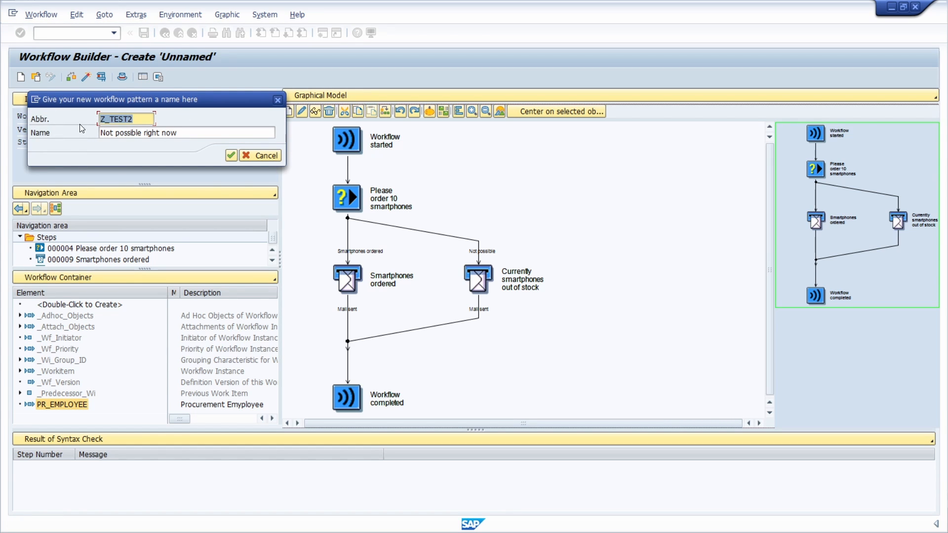
pyautogui.click(139, 119)
pyautogui.press('Tab')
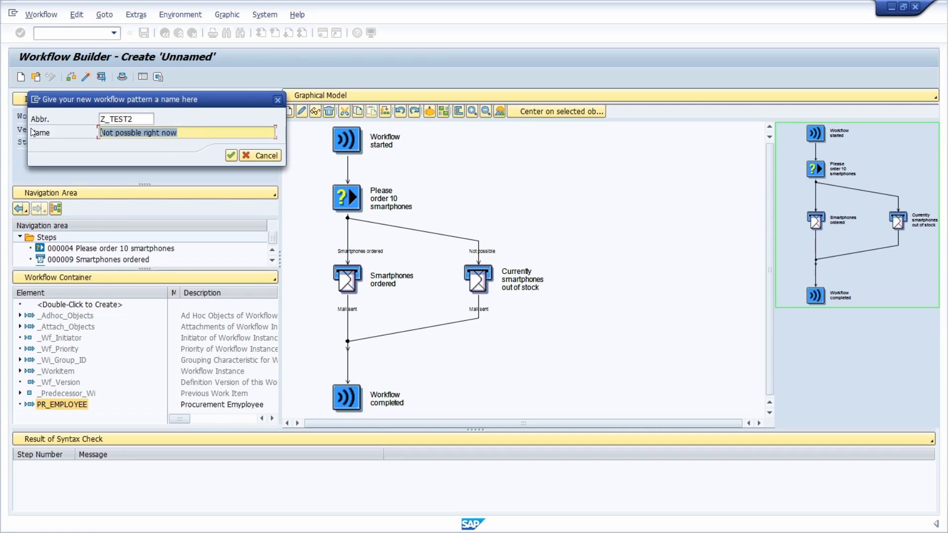
pyautogui.write('Order ')
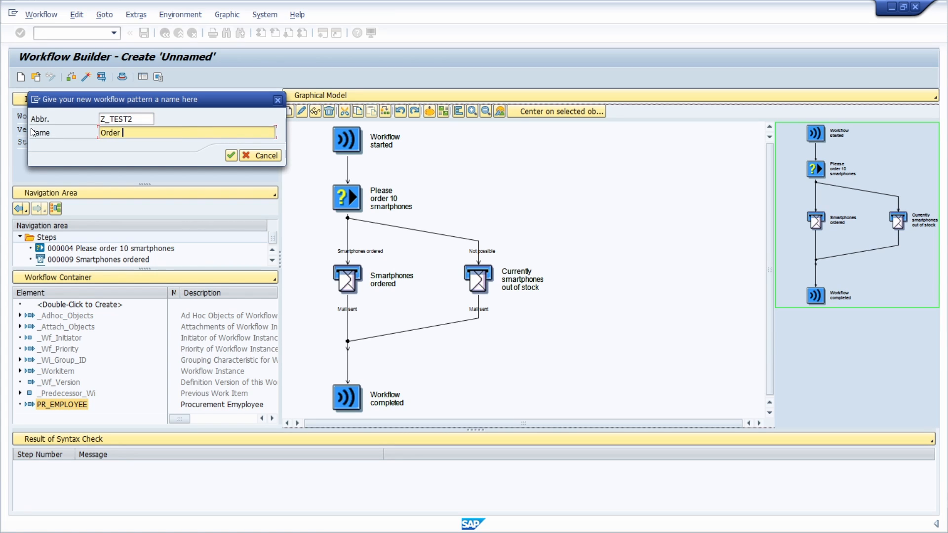
pyautogui.write('smartphones')
pyautogui.click(231, 155)
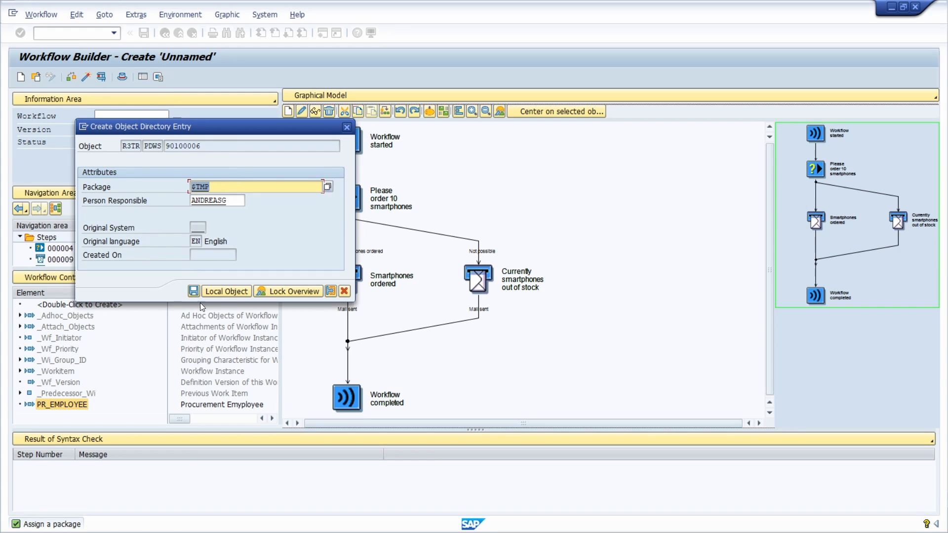
pyautogui.click(224, 293)
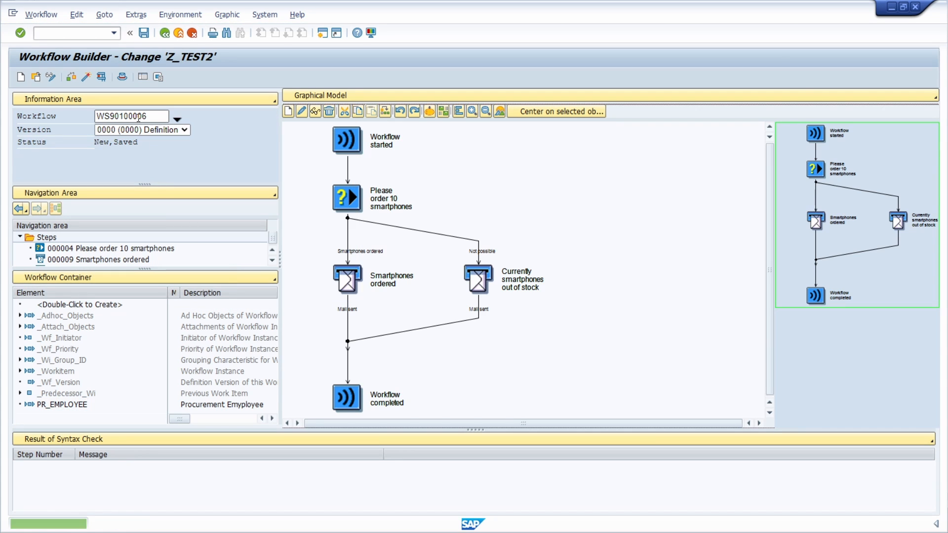
# - Run the syntax check on the saved workflow and activate its definition
pyautogui.doubleClick(154, 113)
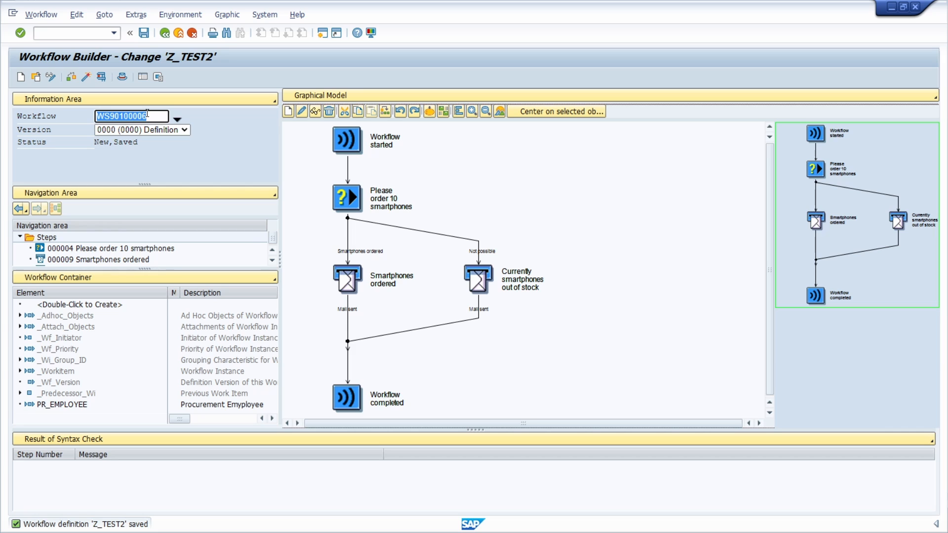
pyautogui.click(139, 144)
pyautogui.doubleClick(137, 144)
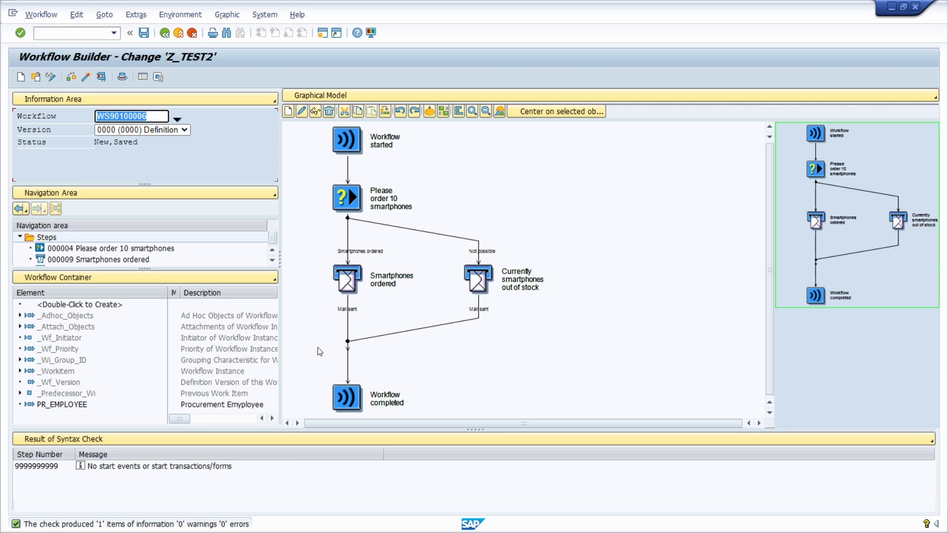
pyautogui.click(85, 77)
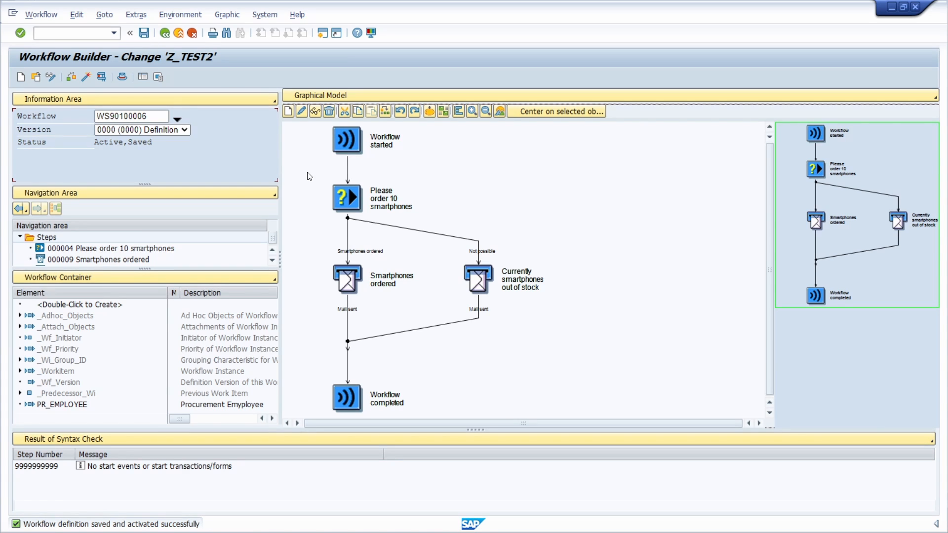
pyautogui.doubleClick(151, 117)
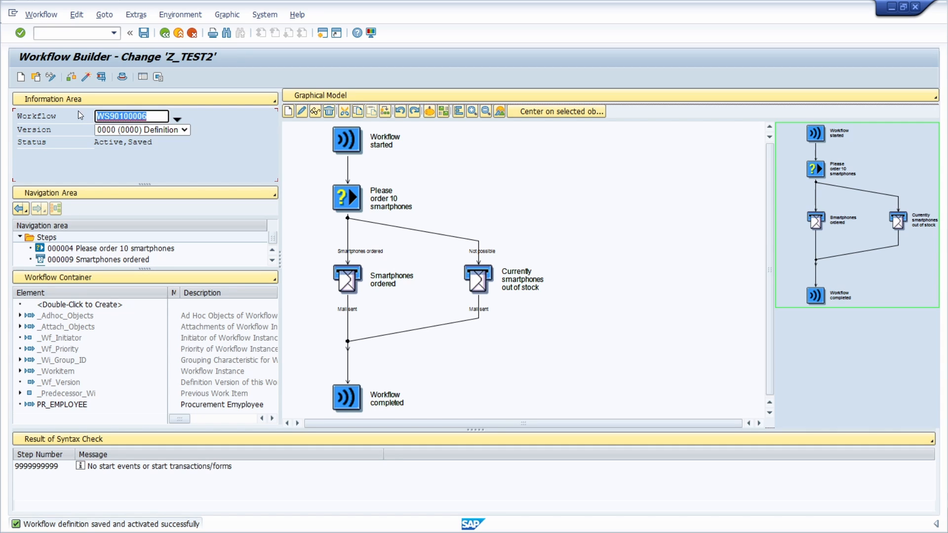
# - Test the workflow with PR_EMPLOYEE set to the procurement employee's user ID, prefixed with US, and start it
pyautogui.click(102, 77)
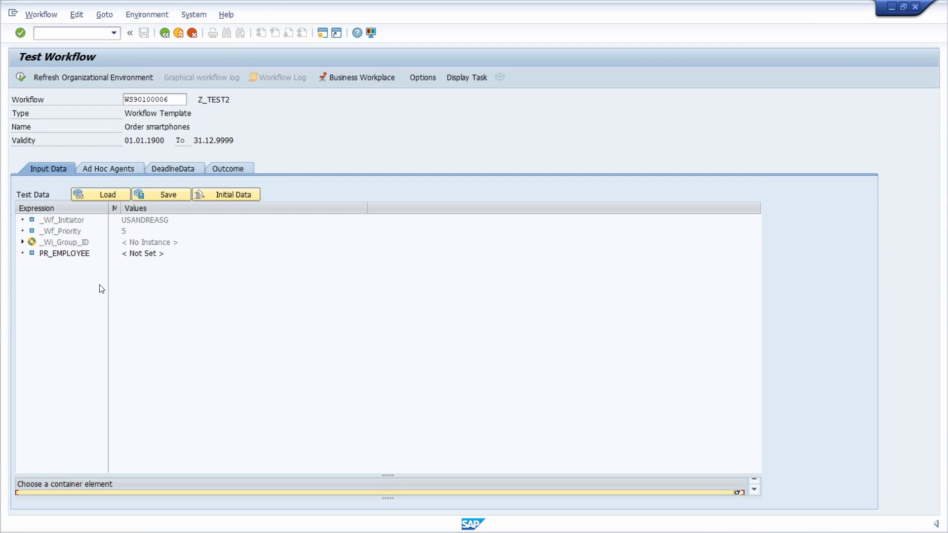
pyautogui.click(64, 257)
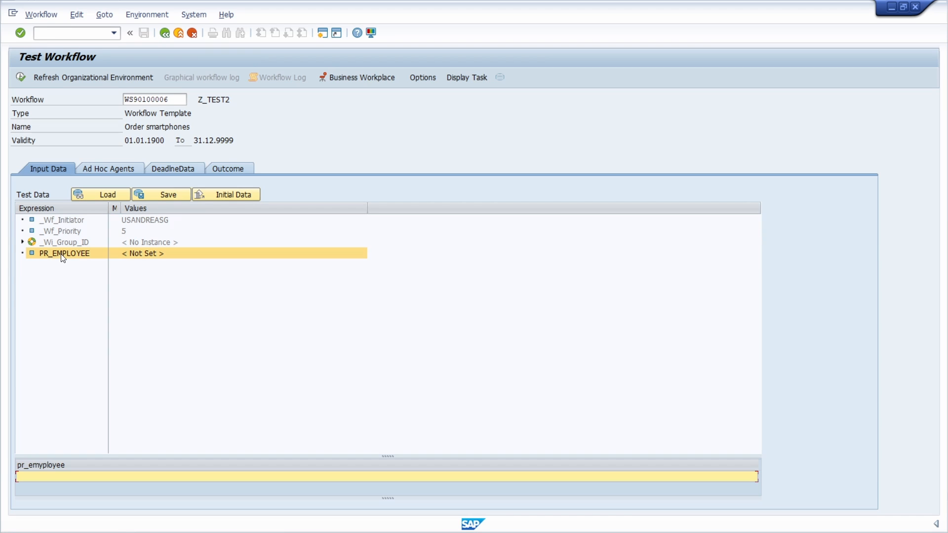
pyautogui.click(97, 478)
pyautogui.write('US')
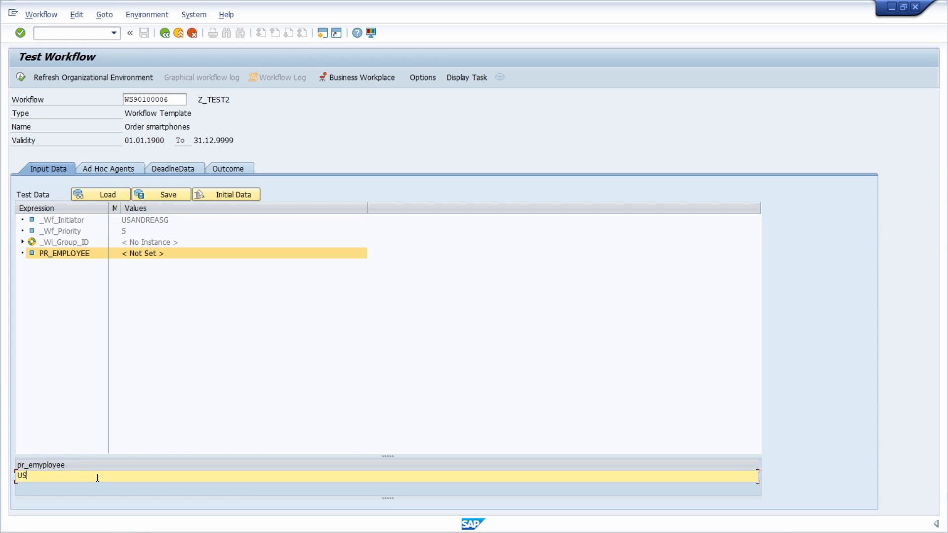
pyautogui.write('ANDREASG2')
pyautogui.click(22, 77)
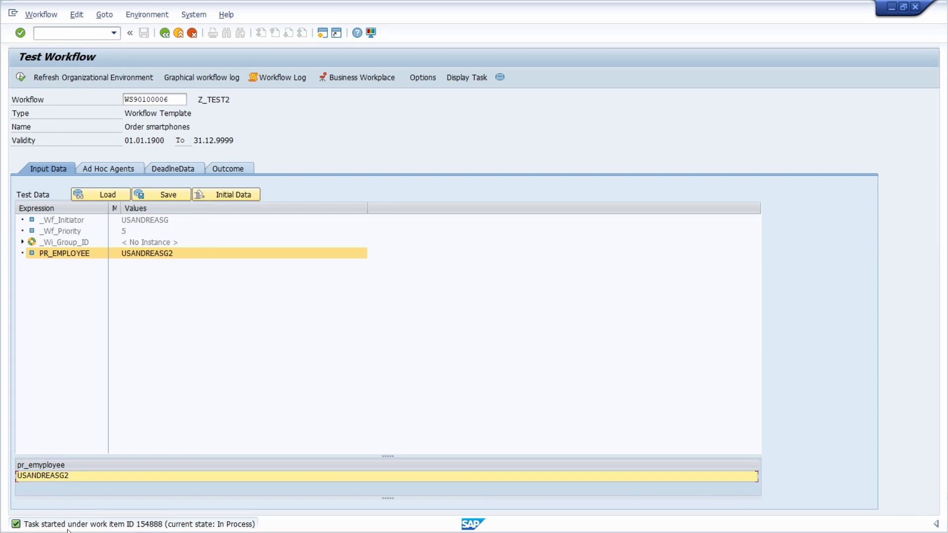
# - Copy the work item ID from the details of the test run's start message
pyautogui.doubleClick(150, 526)
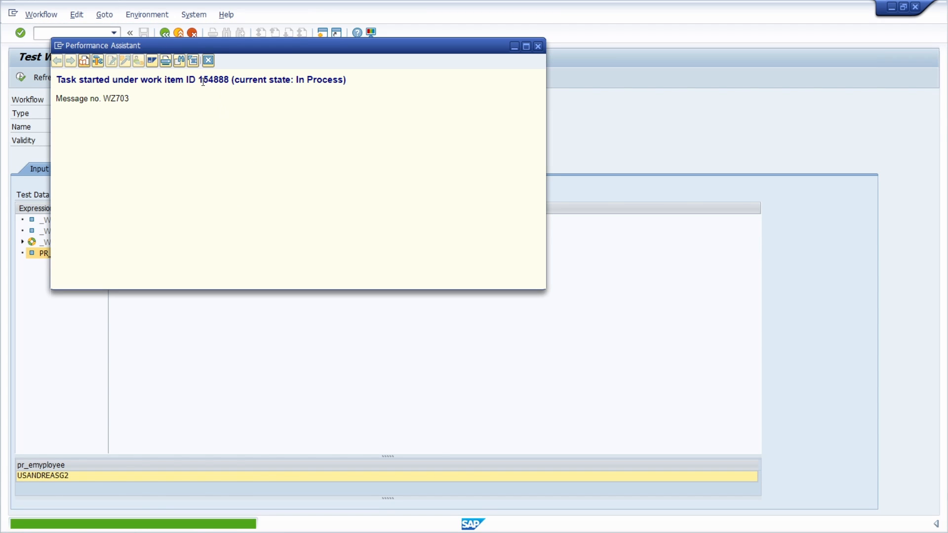
pyautogui.moveTo(199, 80); pyautogui.dragTo(229, 80)
pyautogui.hotkey('ctrl', 'c')
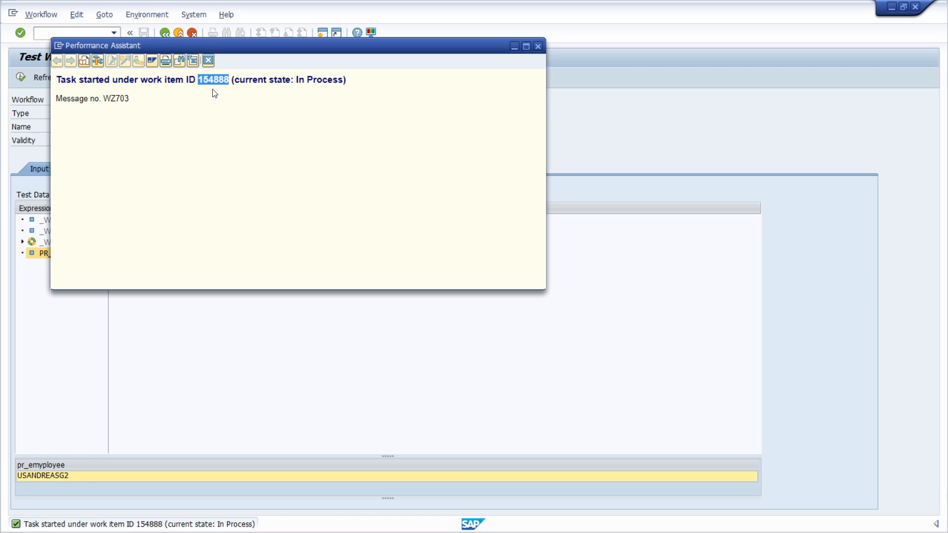
pyautogui.click(538, 46)
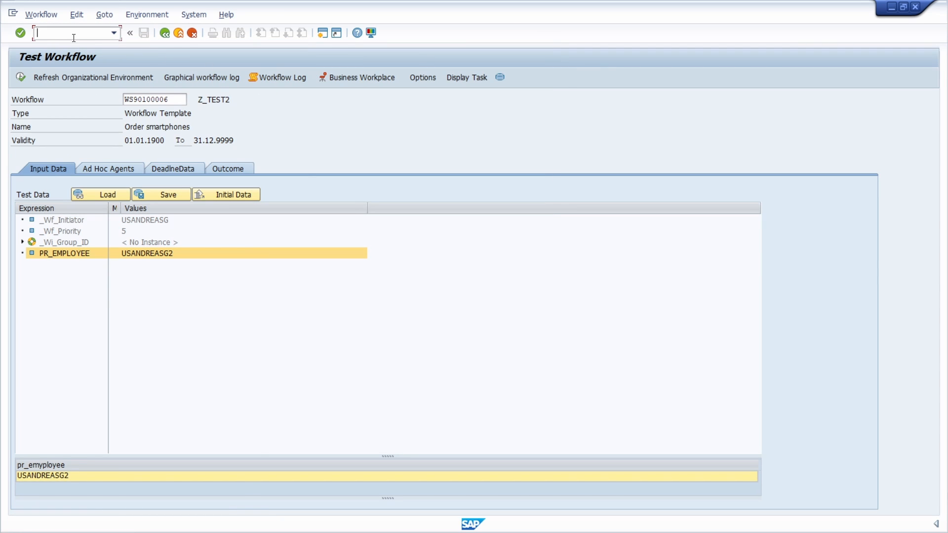
# - Look up the copied work item ID in work item administration (SWIA) and examine the entry's status and agent
pyautogui.write('/o')
pyautogui.write('sbwp')
pyautogui.press('Return')
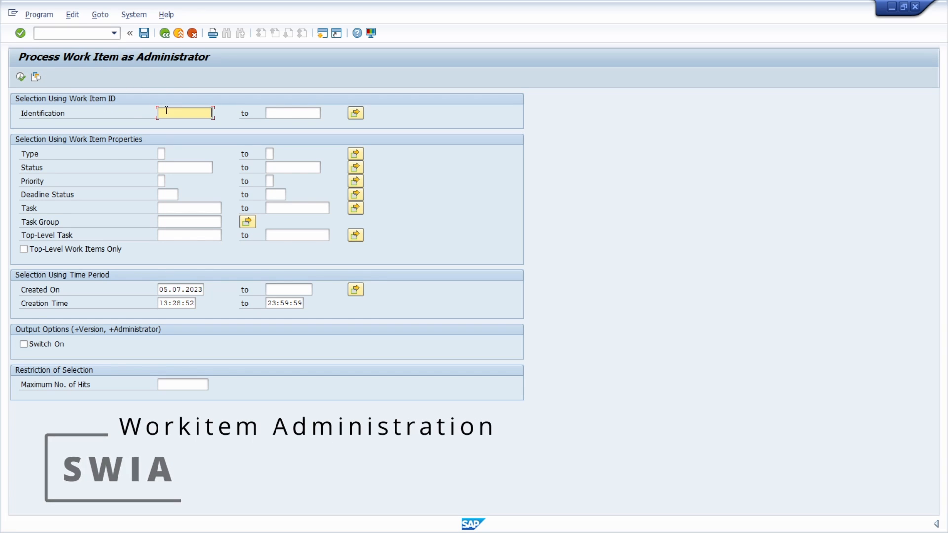
pyautogui.hotkey('ctrl', 'v')
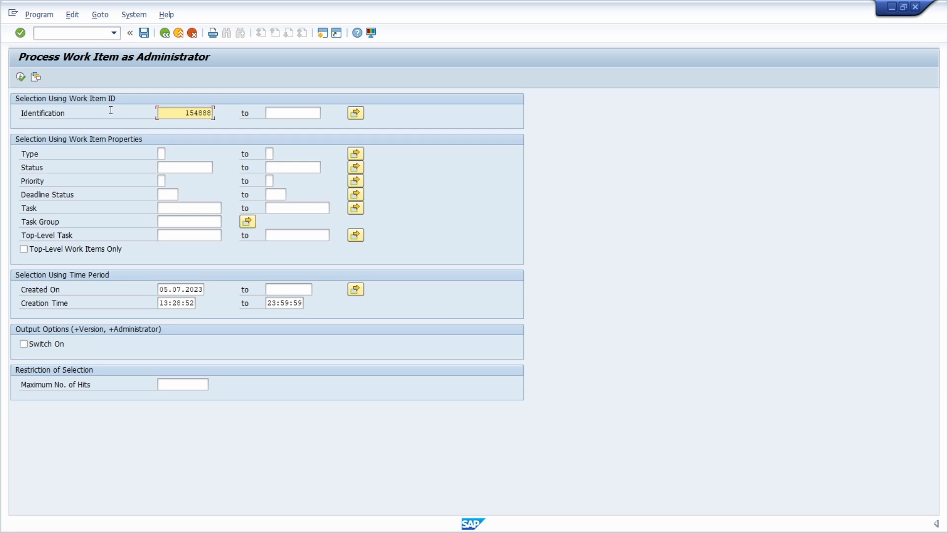
pyautogui.click(21, 77)
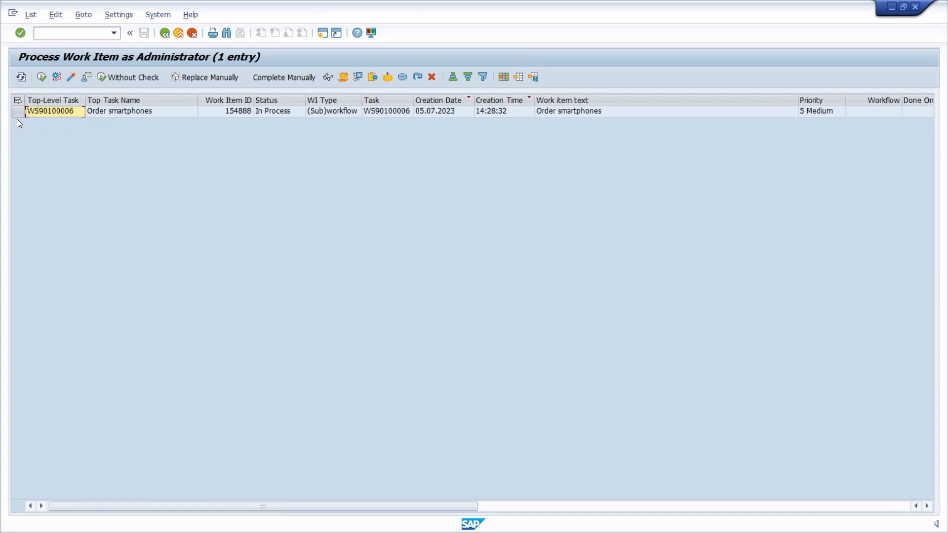
pyautogui.click(19, 112)
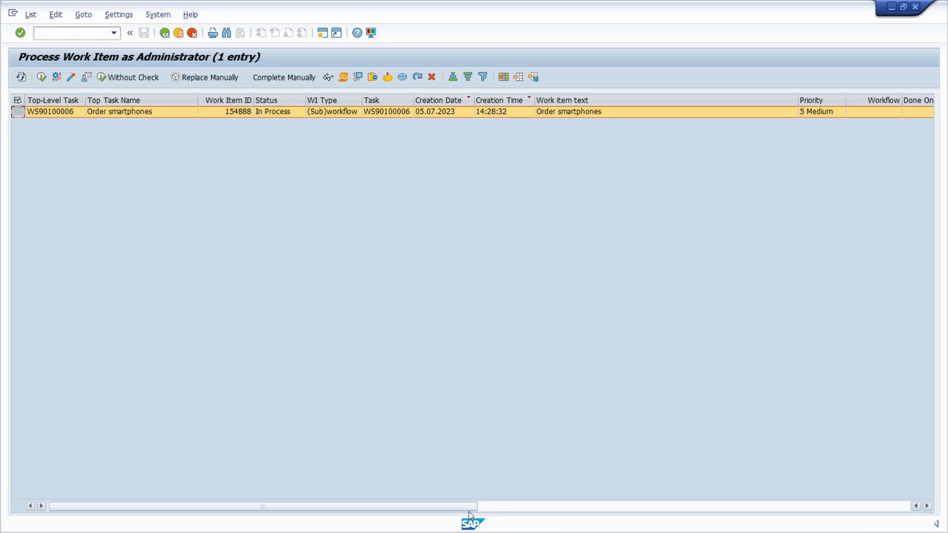
pyautogui.moveTo(444, 508); pyautogui.dragTo(738, 491)
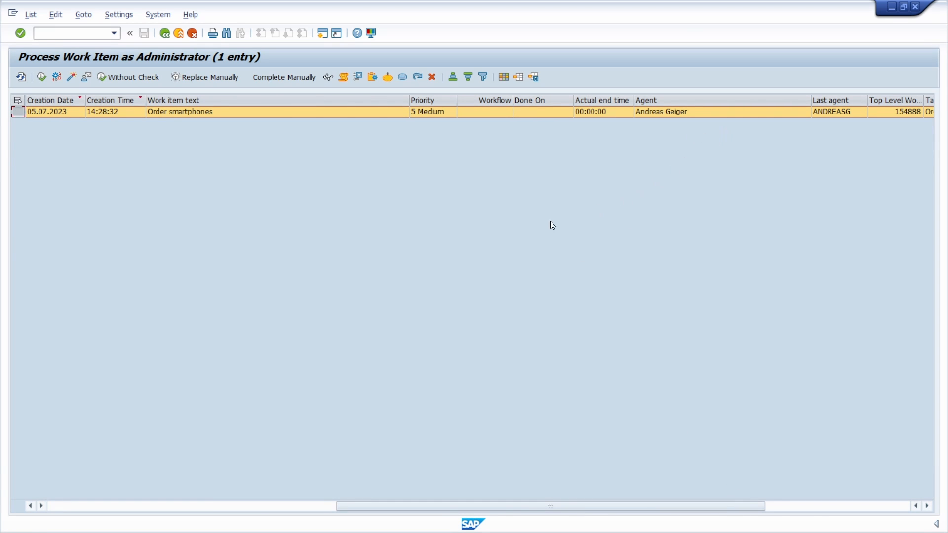
pyautogui.moveTo(387, 509); pyautogui.dragTo(117, 499)
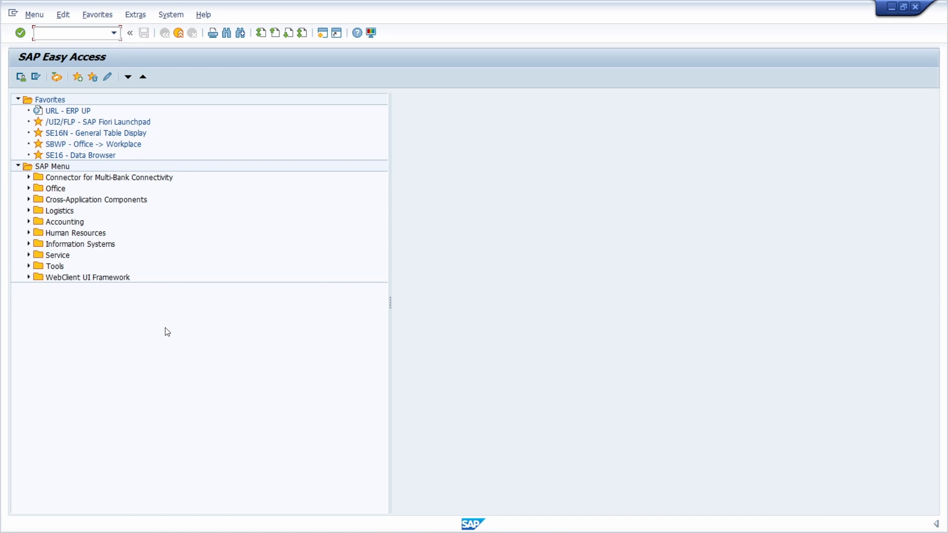
# - In the procurement employee's Business Workplace (SBWP), open the "Please order 10 smartphones" workflow item and decide on "Smartphones ordered"
pyautogui.click(57, 77)
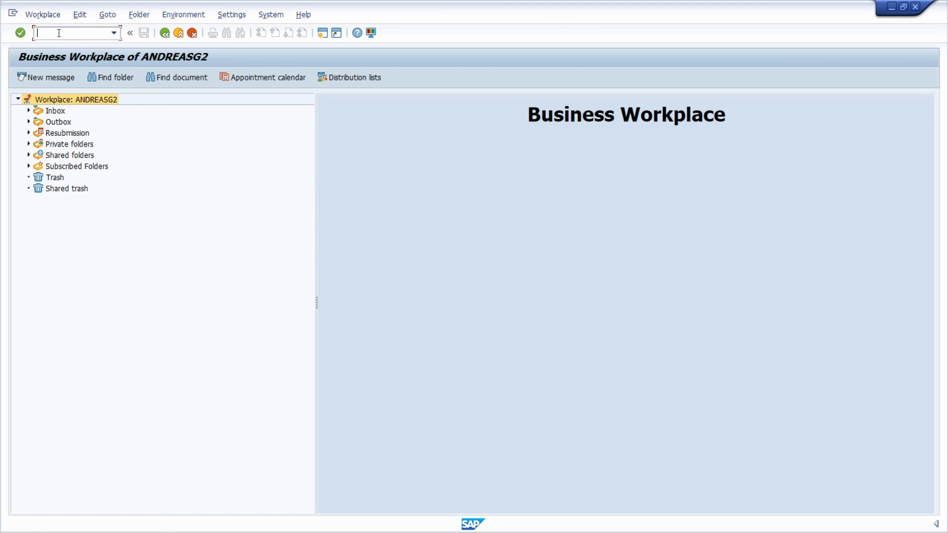
pyautogui.write('SBWP')
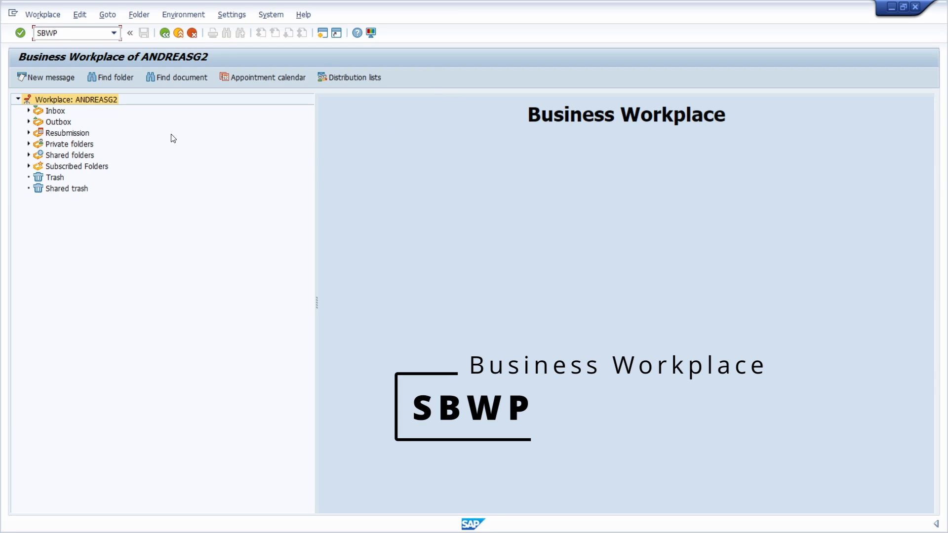
pyautogui.click(29, 111)
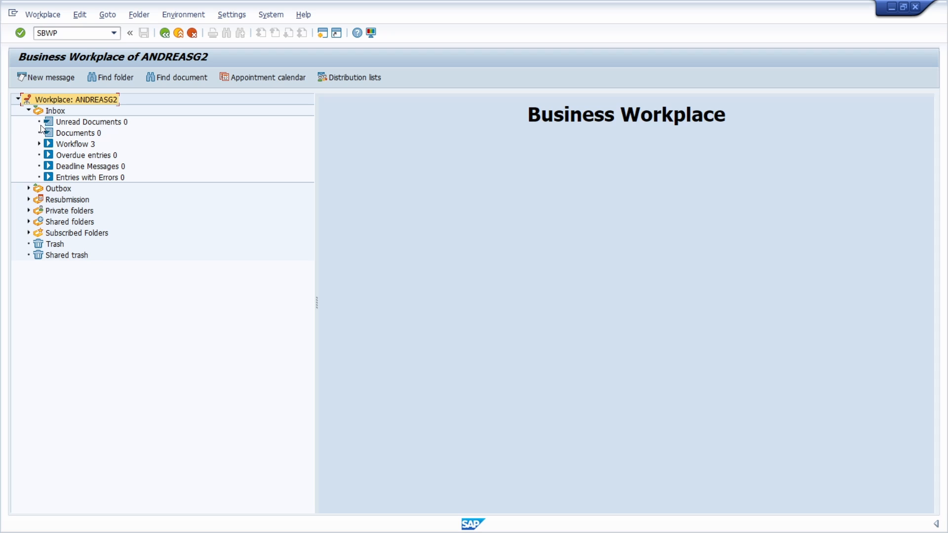
pyautogui.click(67, 144)
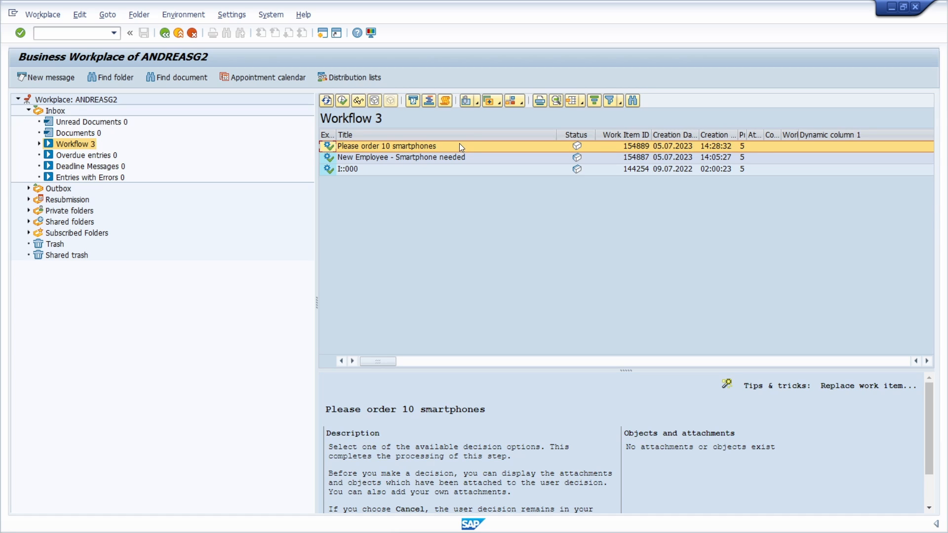
pyautogui.doubleClick(364, 145)
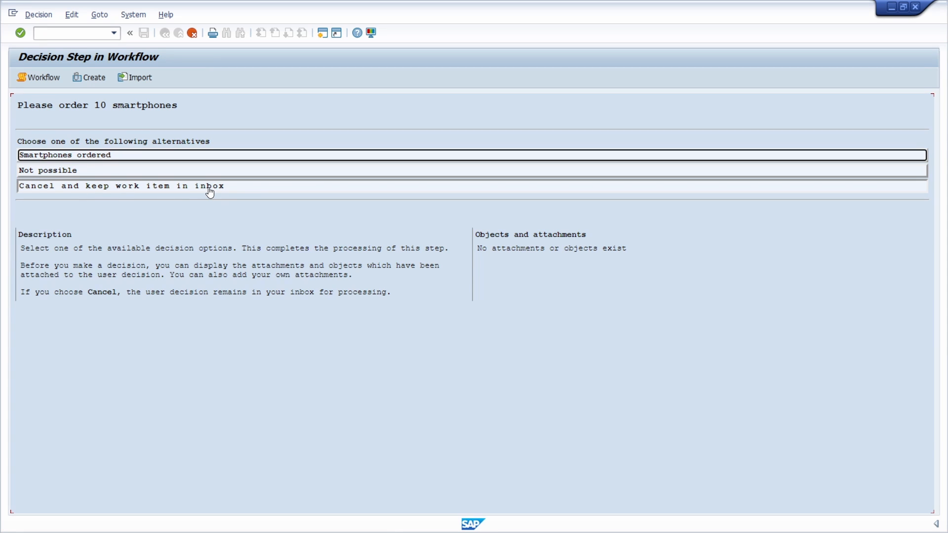
pyautogui.click(96, 160)
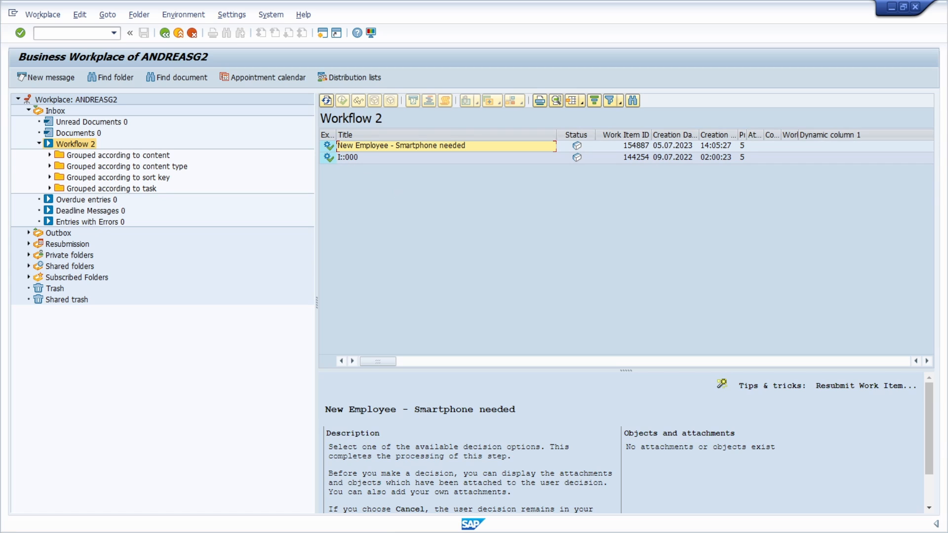
# - Return to the initiator's session and read the "Smartphones ordered" express document
pyautogui.hotkey('alt', 'Tab')
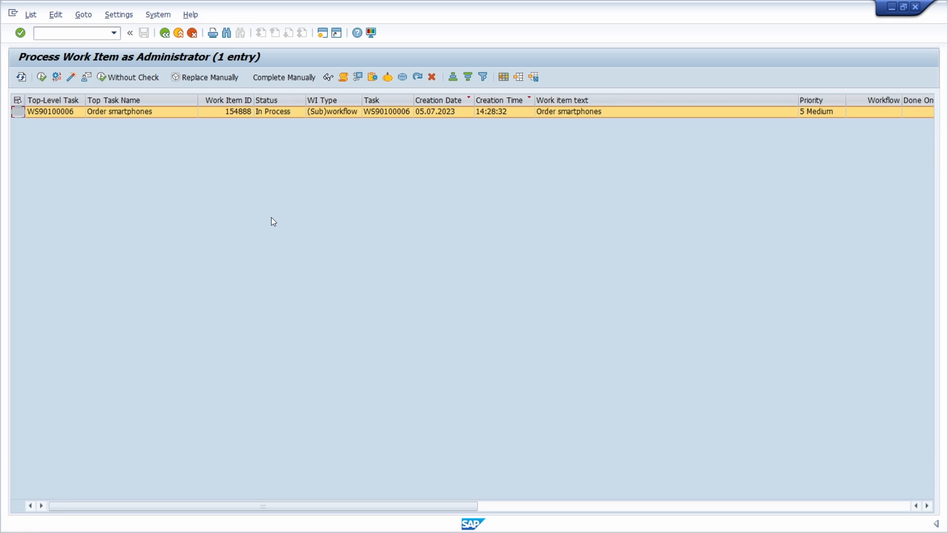
pyautogui.click(164, 33)
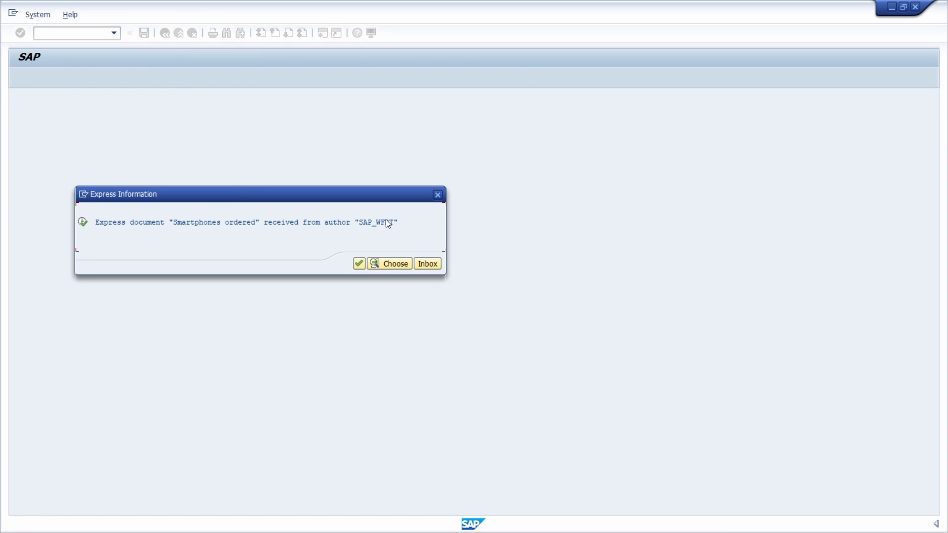
pyautogui.doubleClick(220, 223)
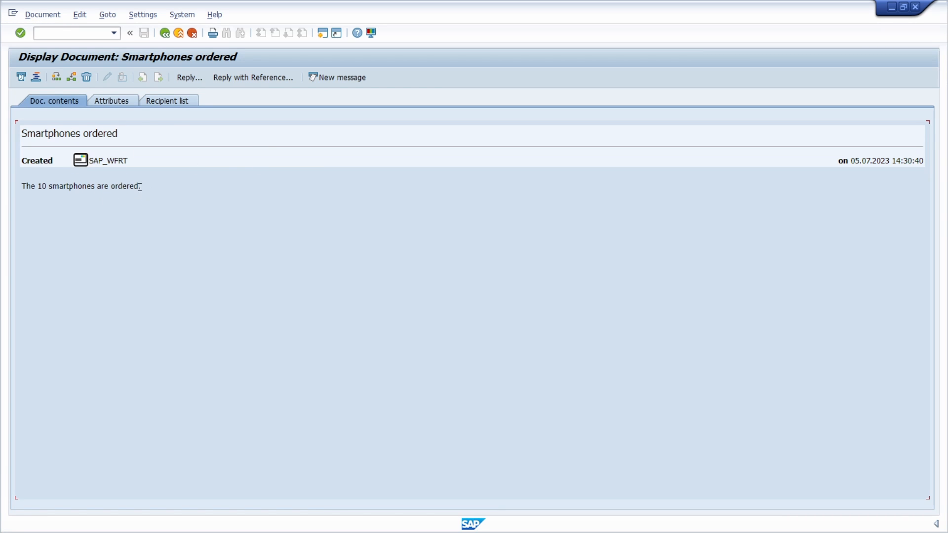
pyautogui.moveTo(141, 187); pyautogui.dragTo(25, 186)
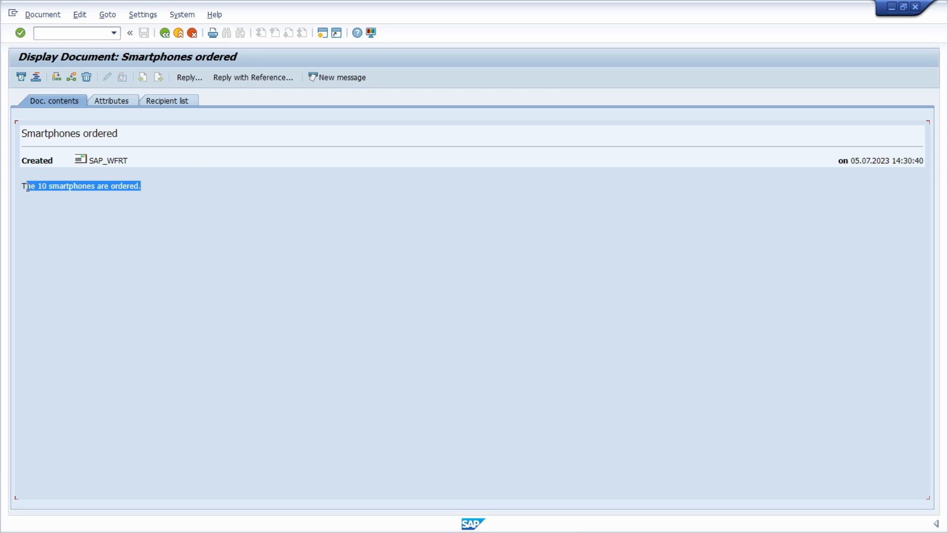
pyautogui.click(232, 196)
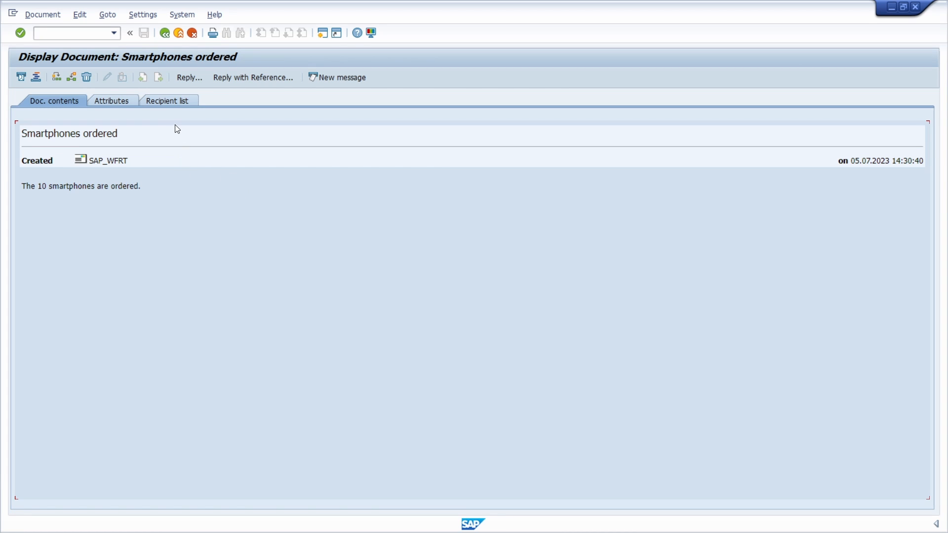
# - Close the document and rerun the work item selection for the same ID to examine the workflow's status
pyautogui.press('F3')
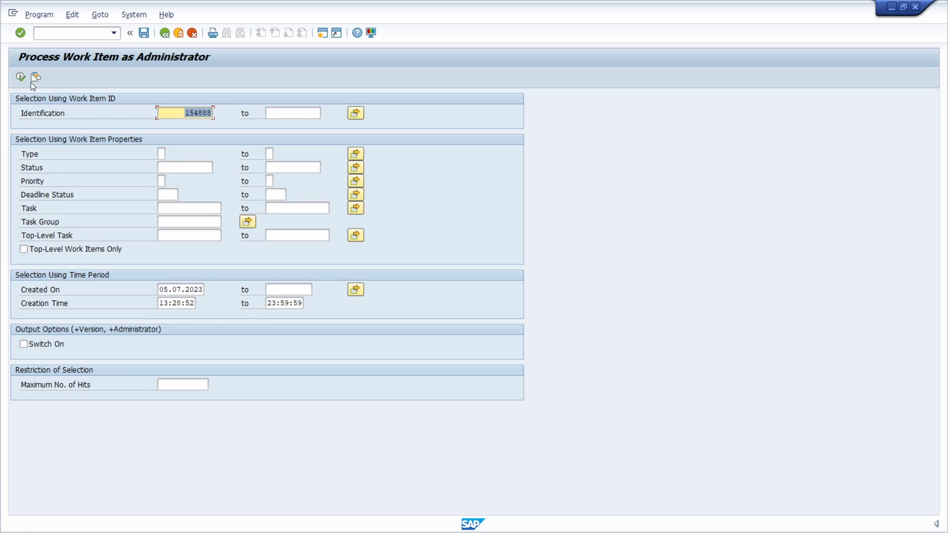
pyautogui.click(20, 78)
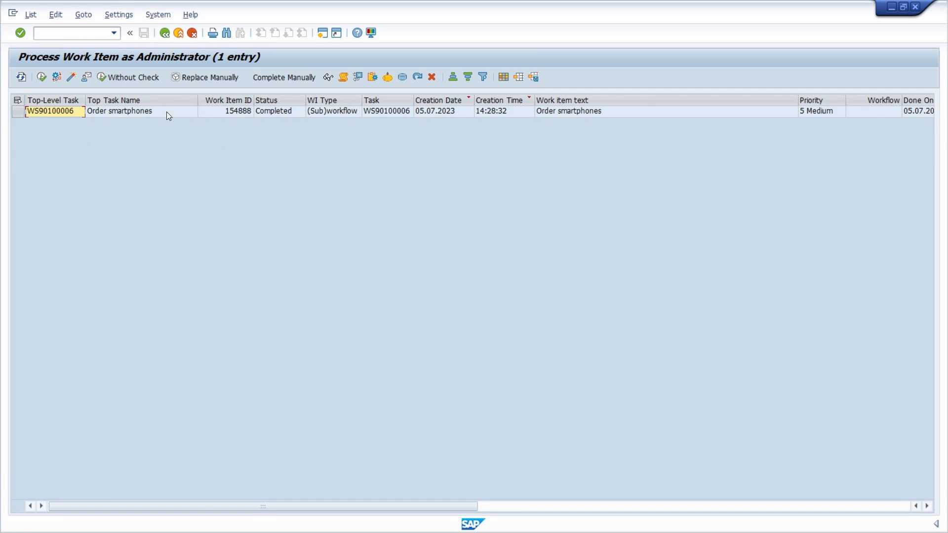
# - Clear the work item ID from the selection and list all work items created in the given time period
pyautogui.click(22, 113)
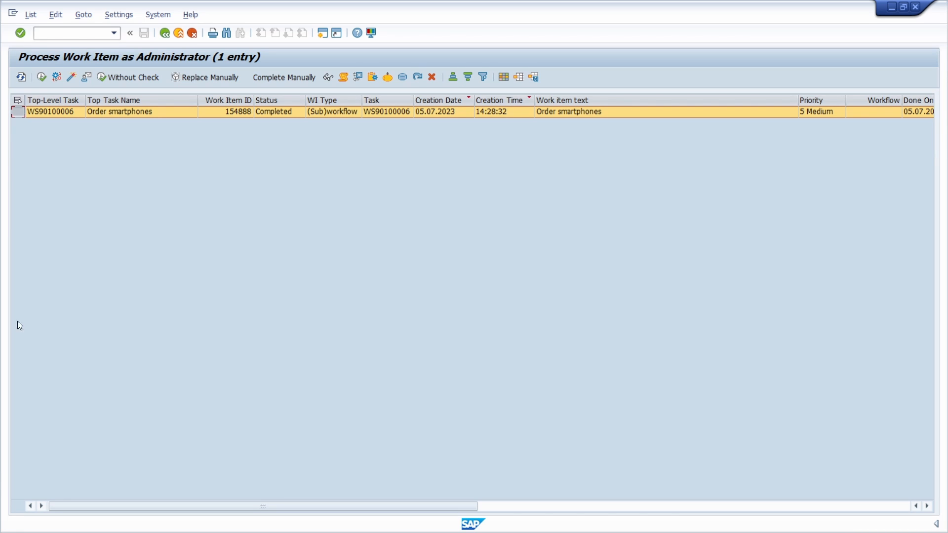
pyautogui.press('F3')
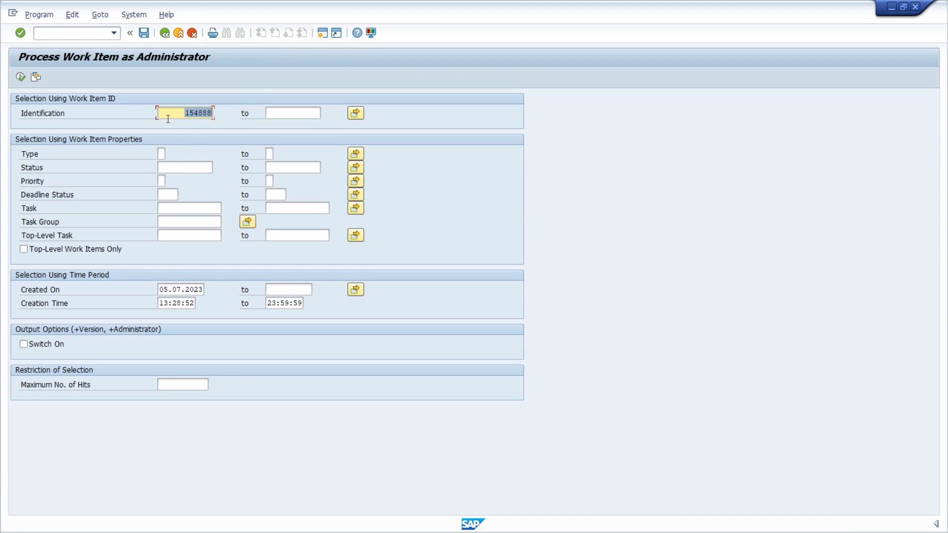
pyautogui.press('Delete')
pyautogui.click(21, 77)
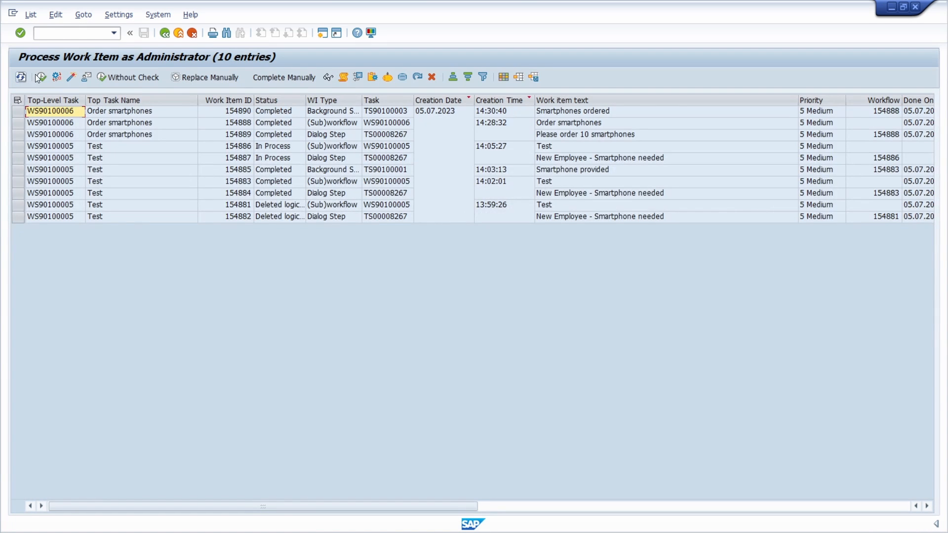
# - Examine the status and work item text of the three entries belonging to the "Order smartphones" workflow
pyautogui.moveTo(18, 135); pyautogui.dragTo(15, 107)
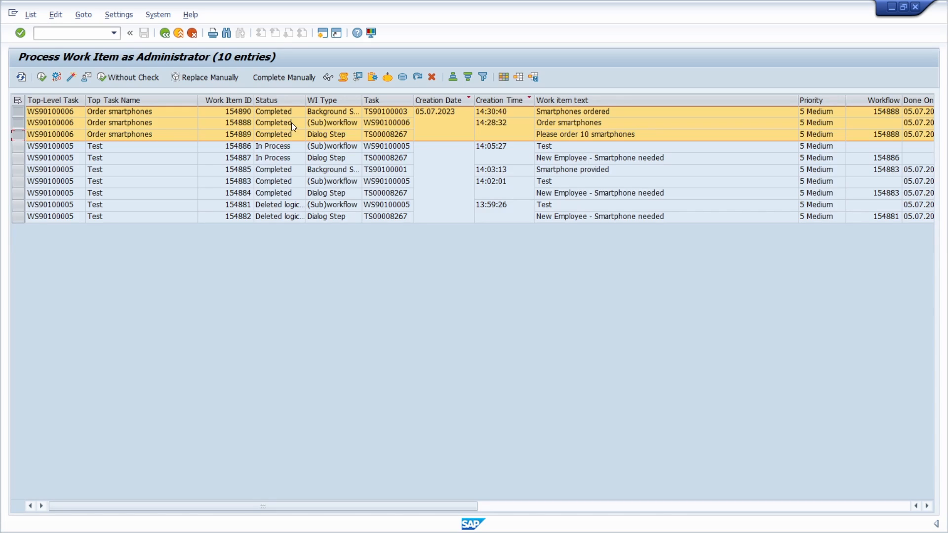
pyautogui.click(560, 135)
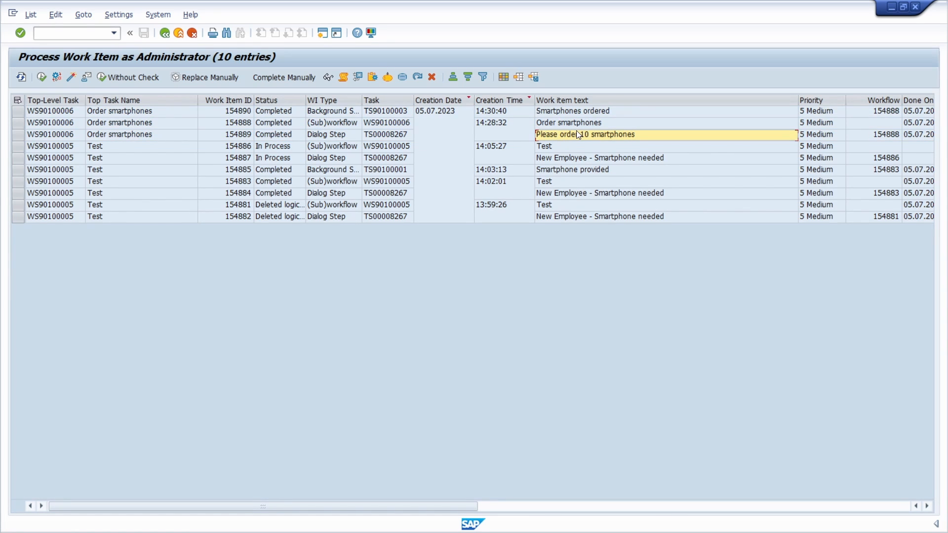
pyautogui.click(555, 126)
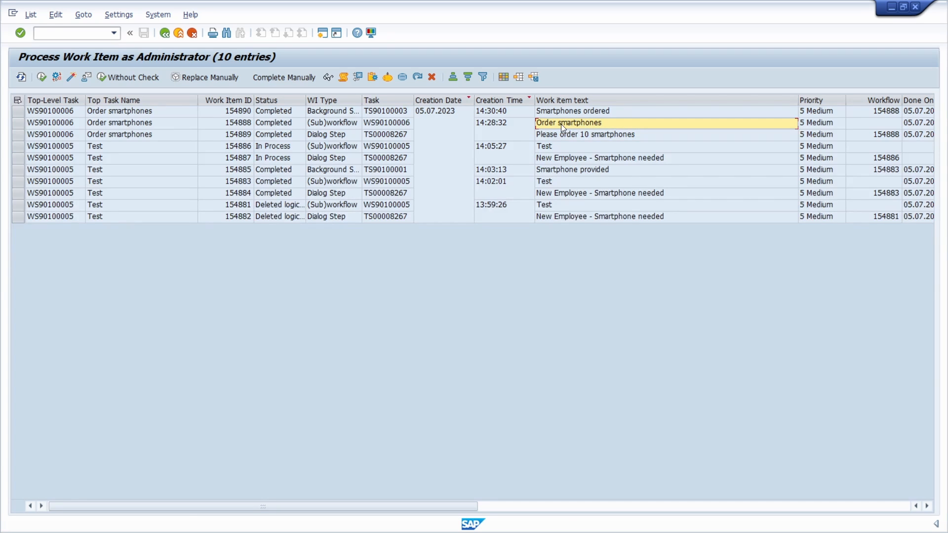
pyautogui.click(560, 112)
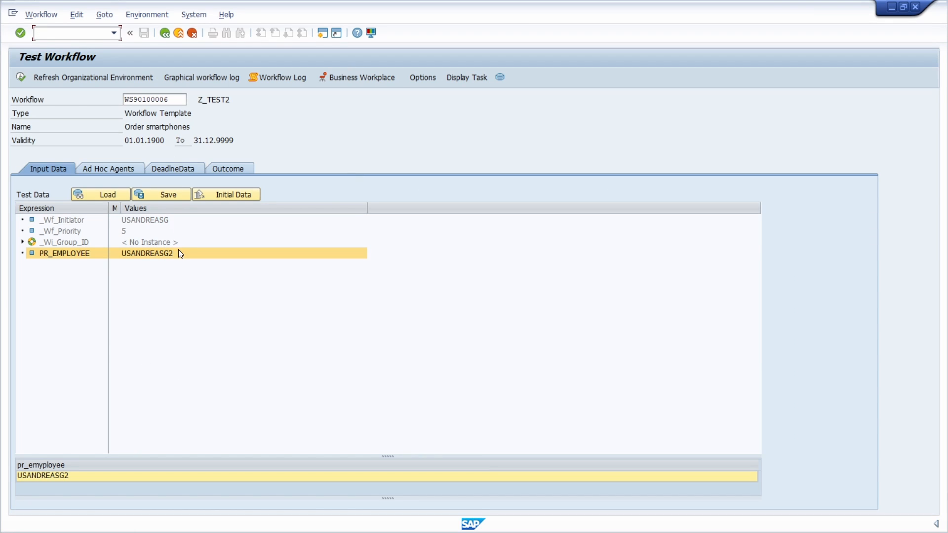
# - Start the test workflow again and, in the procurement employee's Business Workplace, decide "Not possible" on the "Please order 10 smartphones" item
pyautogui.click(21, 78)
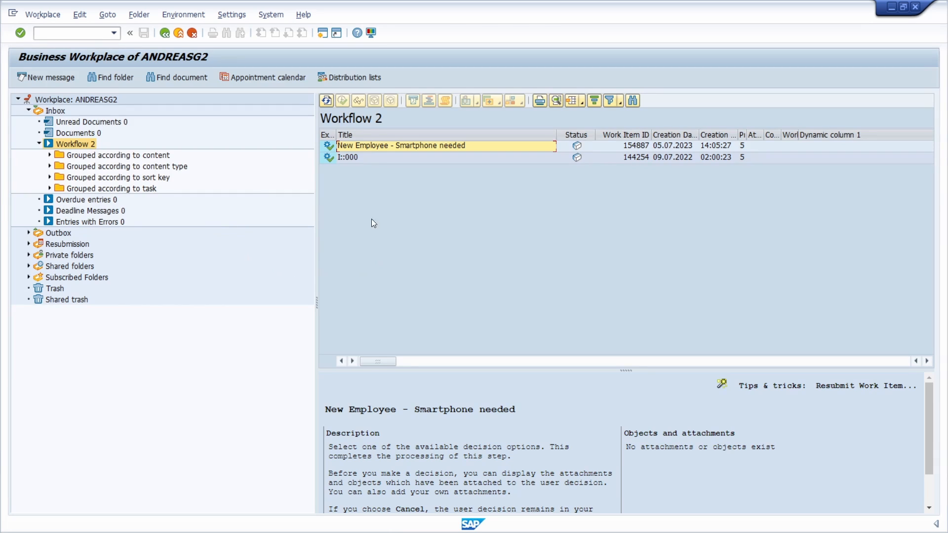
pyautogui.click(329, 99)
pyautogui.doubleClick(370, 147)
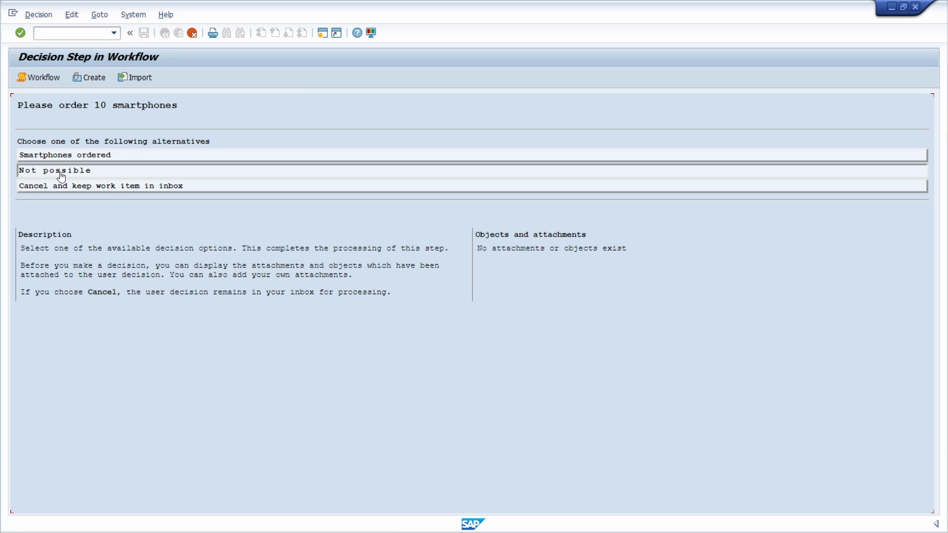
pyautogui.click(69, 172)
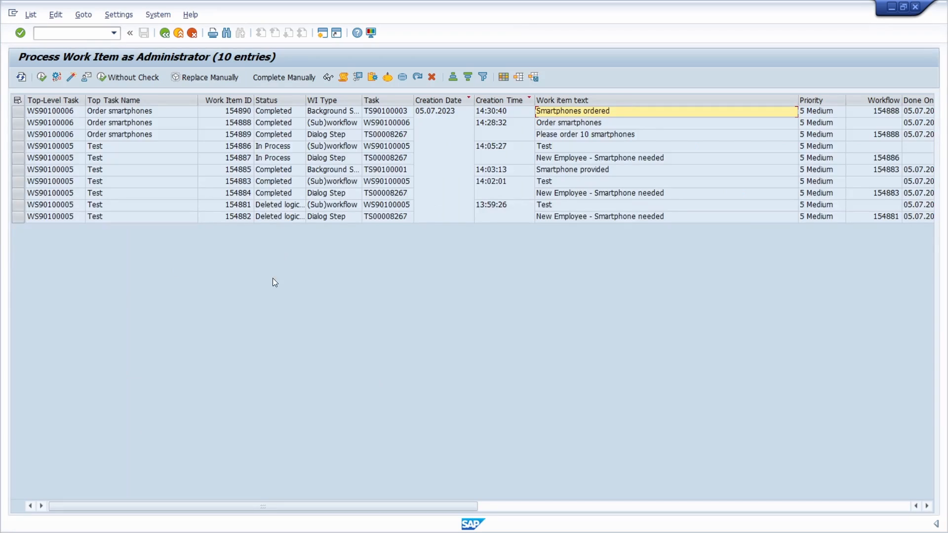
# - Refresh the administrator's work item list, read the "Currently smartphones out of stock" express document and return to the refreshed list
pyautogui.click(22, 78)
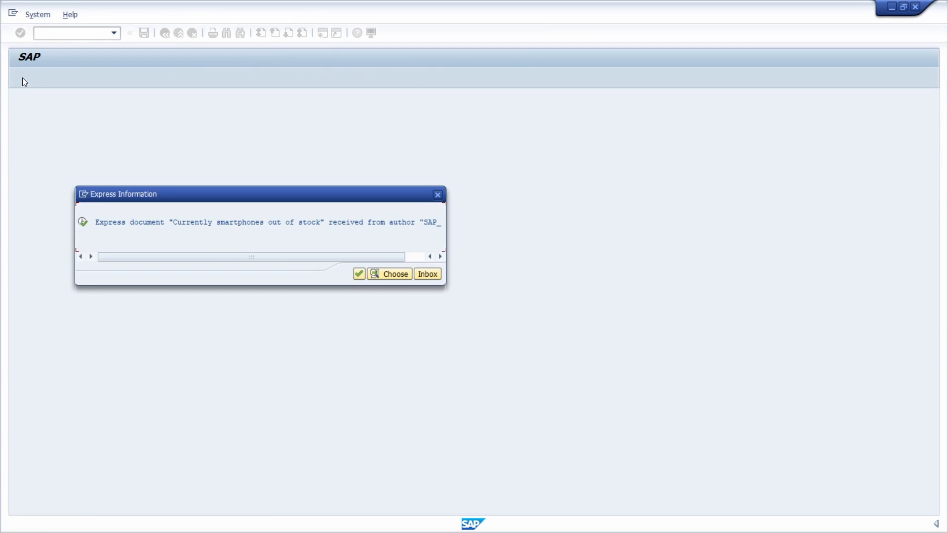
pyautogui.moveTo(273, 263); pyautogui.dragTo(357, 262)
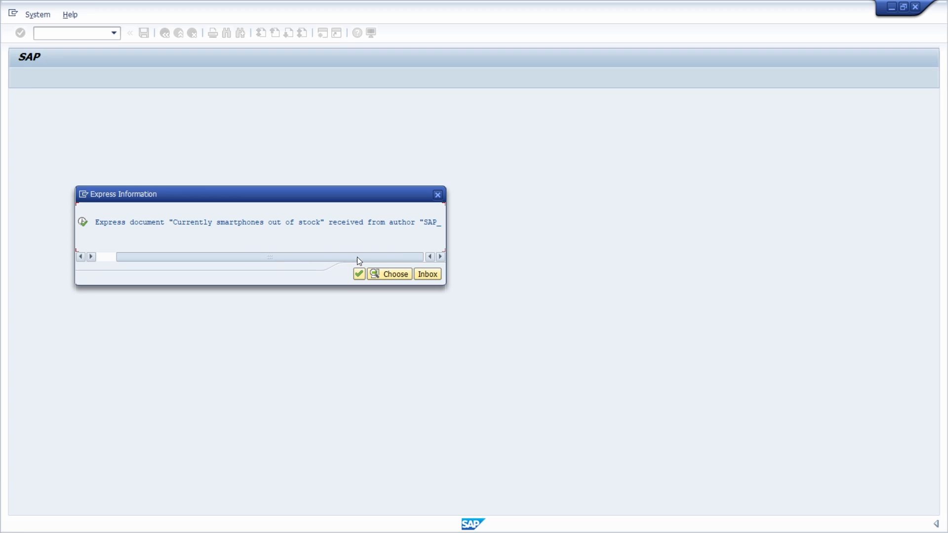
pyautogui.doubleClick(215, 225)
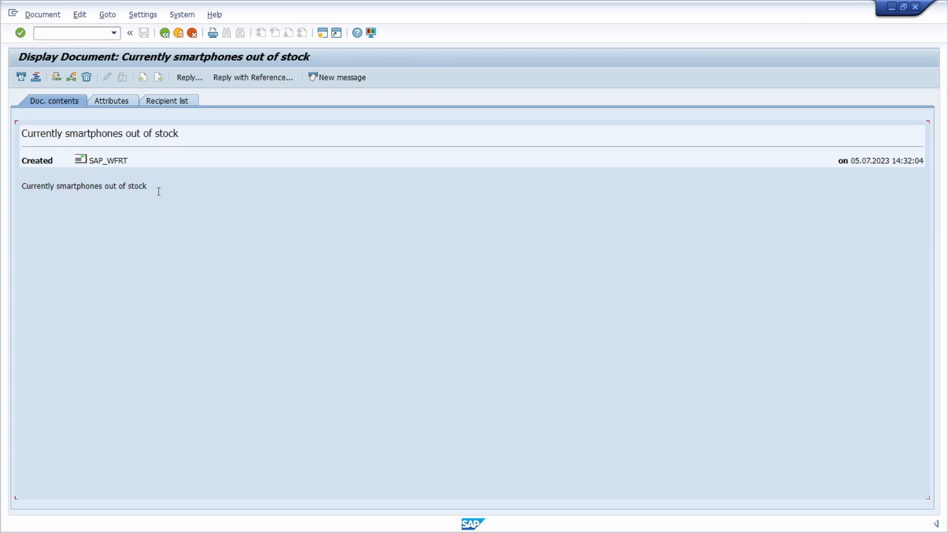
pyautogui.moveTo(158, 192); pyautogui.dragTo(22, 186)
pyautogui.click(181, 200)
pyautogui.press('F3')
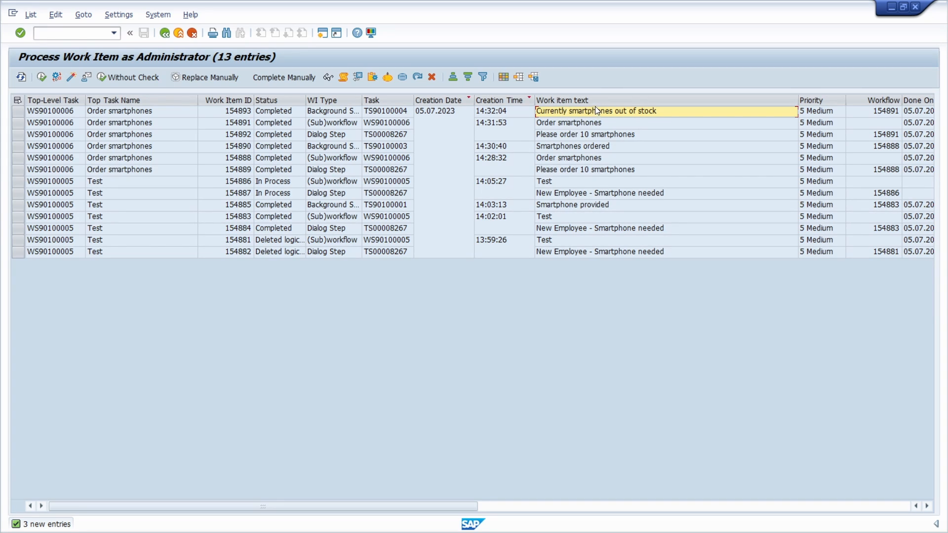
pyautogui.click(20, 77)
# - Switch to the Workflow Builder, open the "Smartphones ordered" mail step and examine the available recipient types without changing the selection
pyautogui.hotkey('alt', 'Tab')
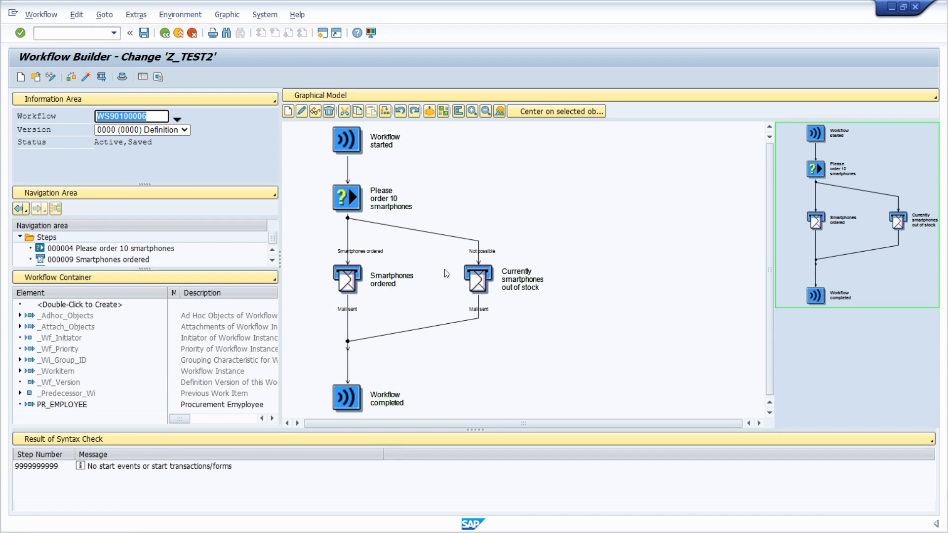
pyautogui.doubleClick(352, 281)
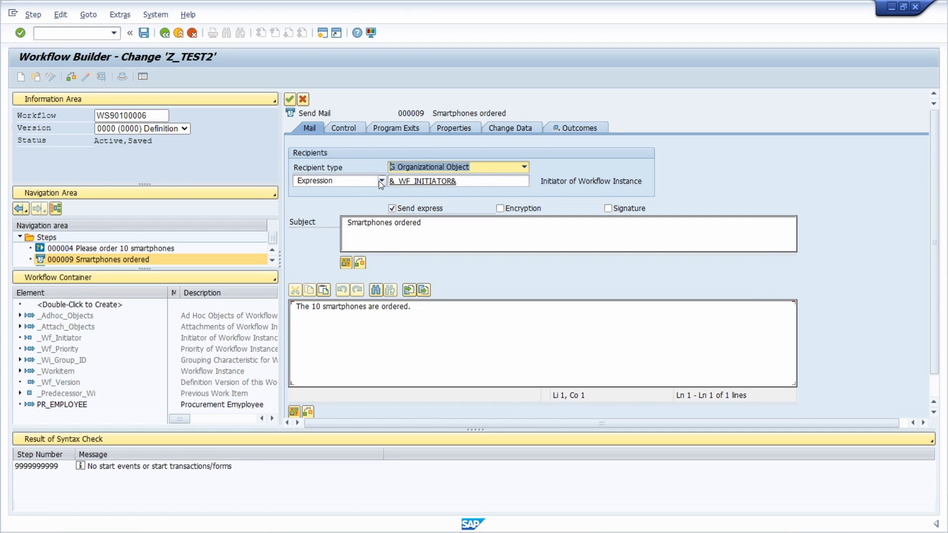
pyautogui.click(525, 167)
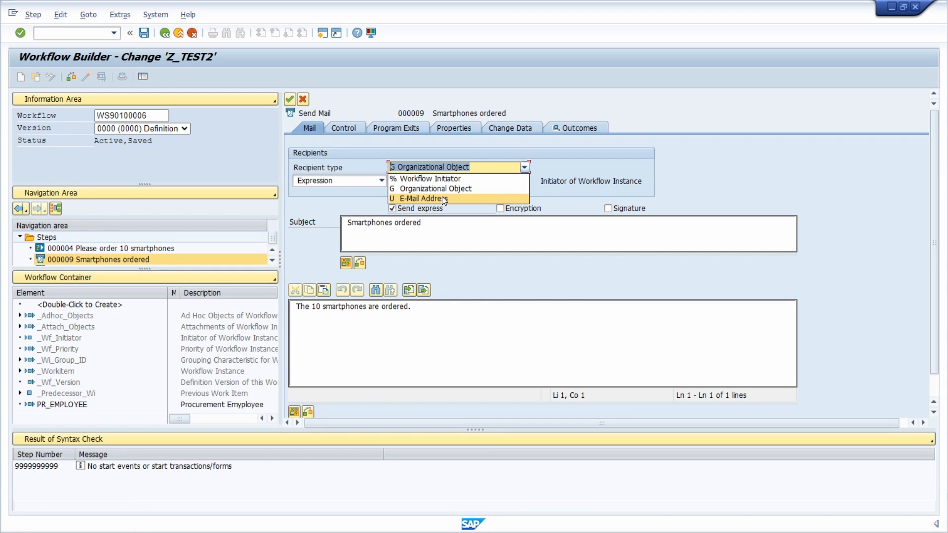
pyautogui.click(603, 102)
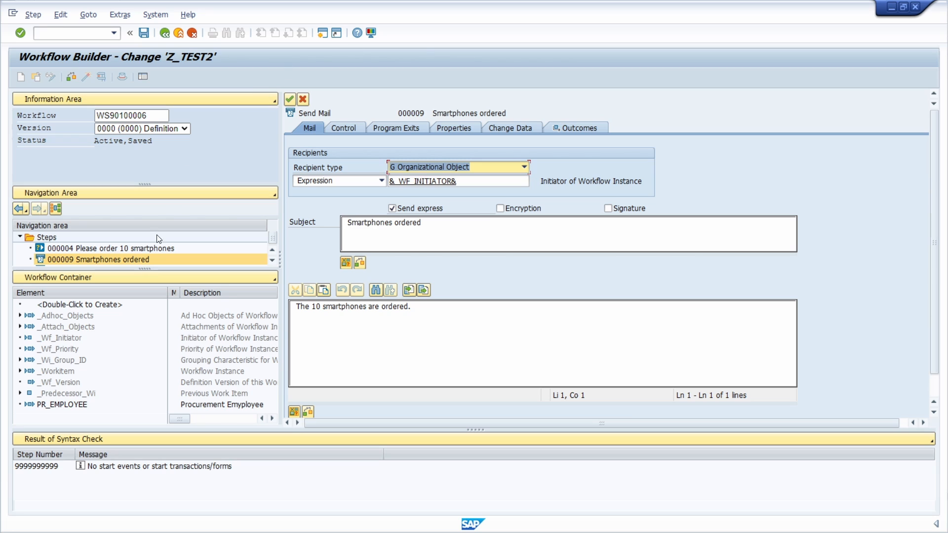